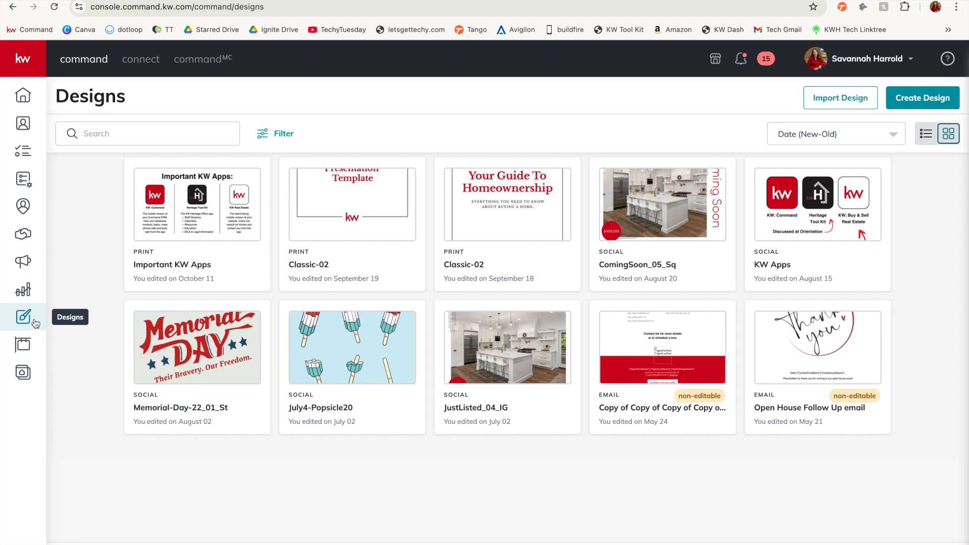
Create a new email design starting from a blank template.
{"action": "left_click", "coordinate": [922, 101]}
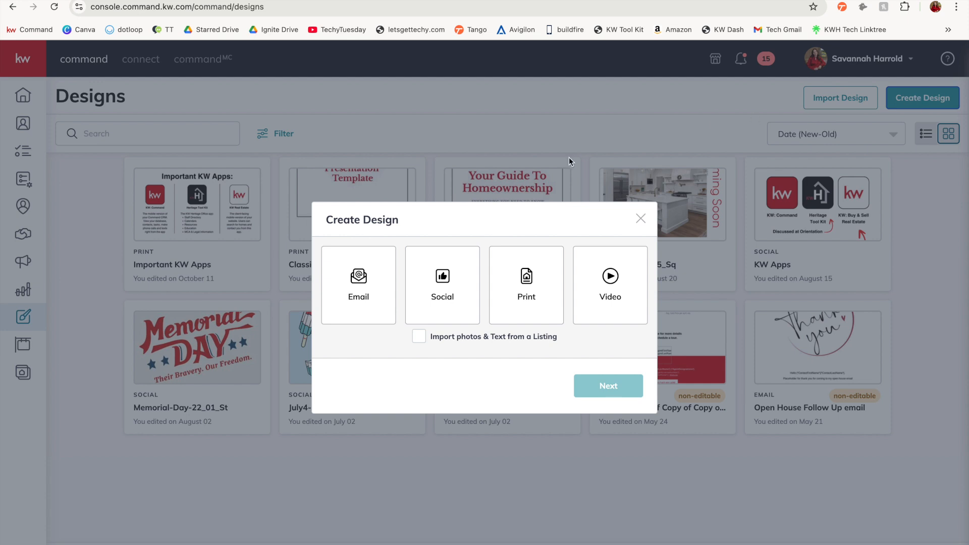
{"action": "left_click", "coordinate": [358, 310]}
{"action": "left_click", "coordinate": [588, 384]}
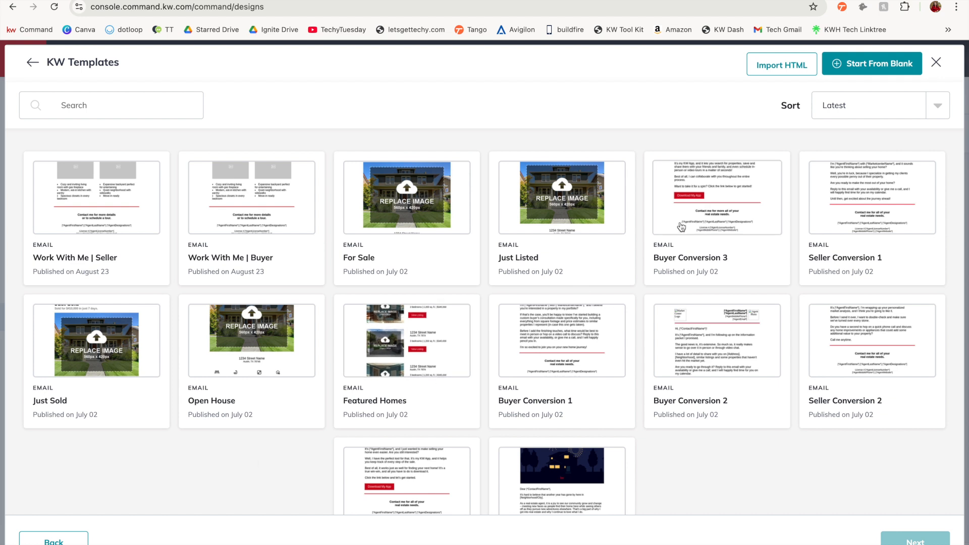
{"action": "left_click", "coordinate": [874, 64]}
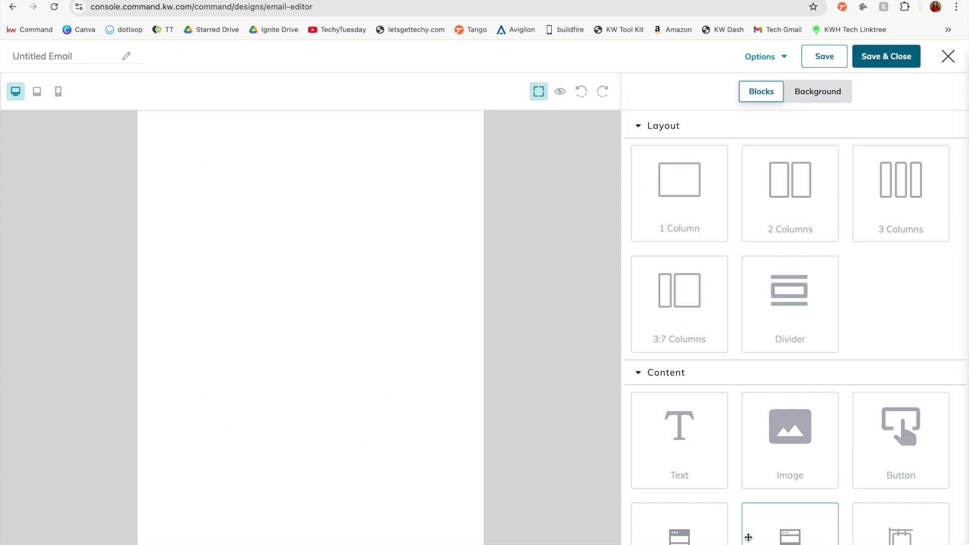
Name the blank email "Open House Follow-Up".
{"action": "scroll", "coordinate": [747, 535], "scroll_direction": "down", "scroll_amount": 3}
{"action": "scroll", "coordinate": [748, 537], "scroll_direction": "up", "scroll_amount": 3}
{"action": "left_click", "coordinate": [53, 59]}
{"action": "type", "text": "Open House Follow-Up"}
{"action": "left_click", "coordinate": [72, 145]}
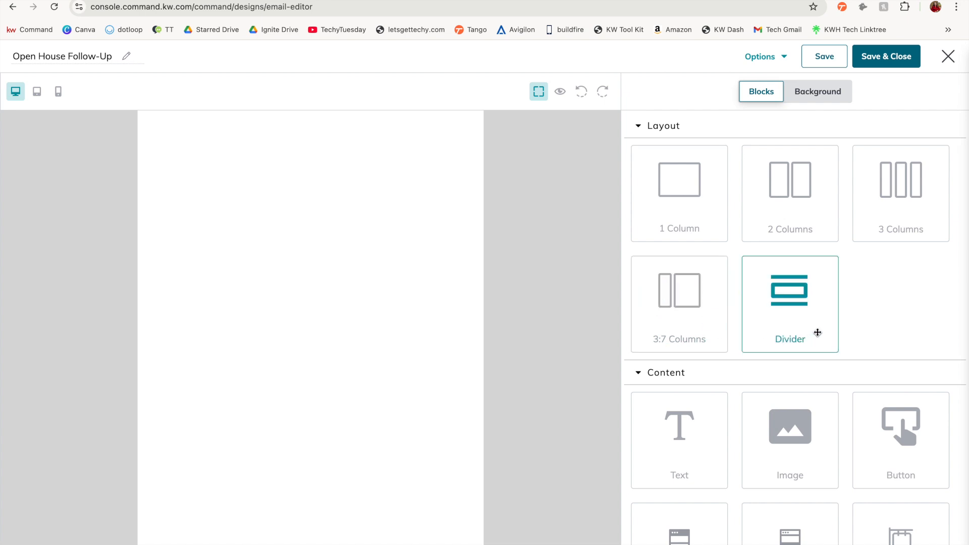
Add a Legal Header block at the top of the blank email.
{"action": "scroll", "coordinate": [852, 335], "scroll_direction": "down", "scroll_amount": 1}
{"action": "scroll", "coordinate": [851, 334], "scroll_direction": "down", "scroll_amount": 3}
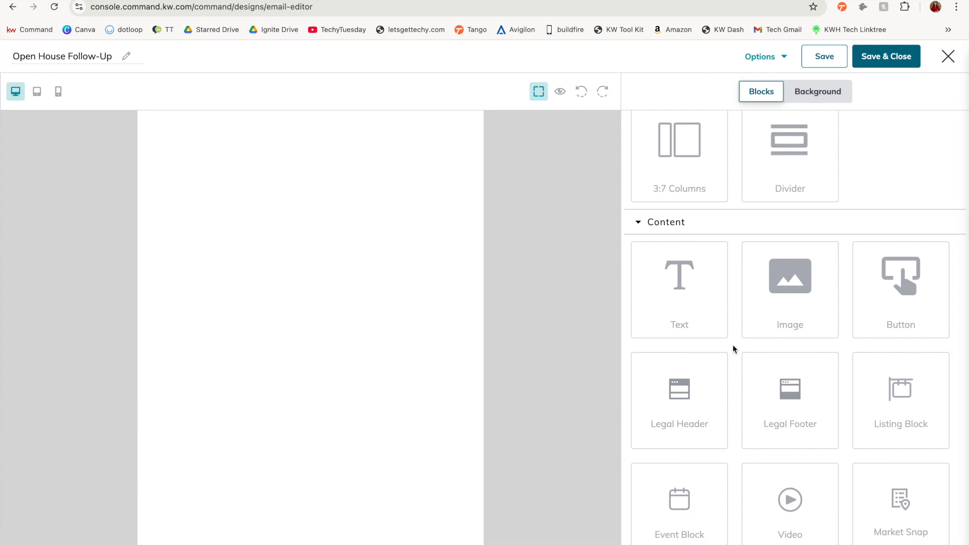
{"action": "left_click_drag", "start_coordinate": [723, 374], "coordinate": [258, 172]}
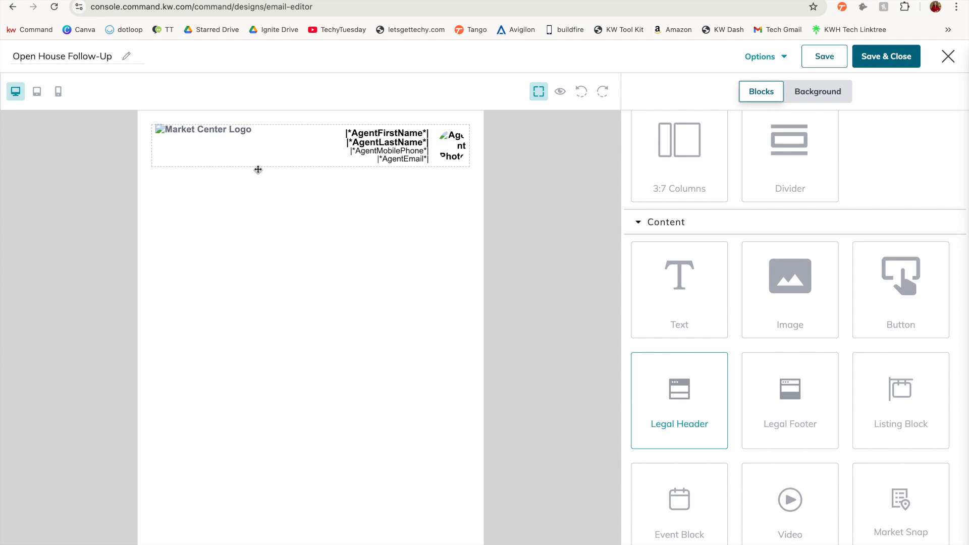
{"action": "left_click_drag", "start_coordinate": [258, 170], "coordinate": [277, 179]}
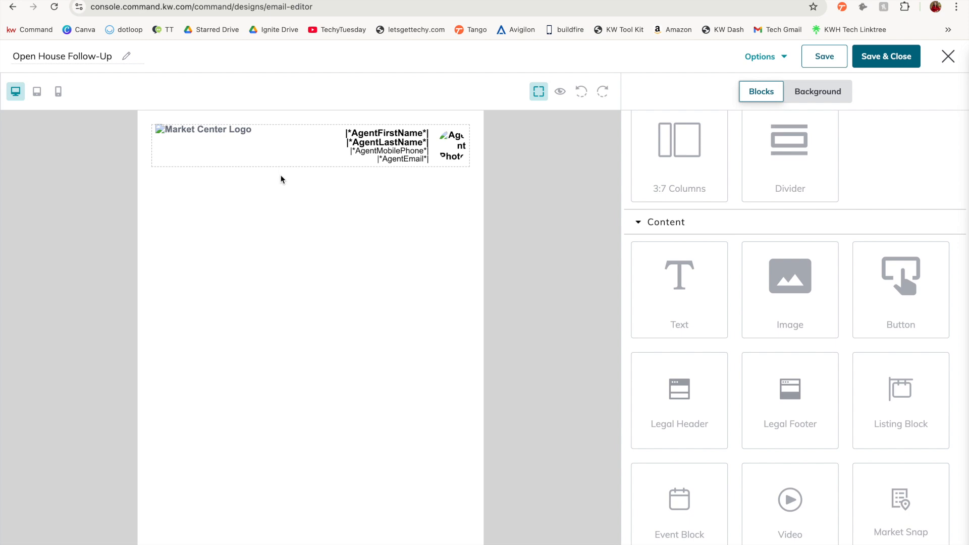
Preview the email header in desktop, tablet and mobile views, and check the canvas with block outlines off and on.
{"action": "left_click", "coordinate": [559, 91]}
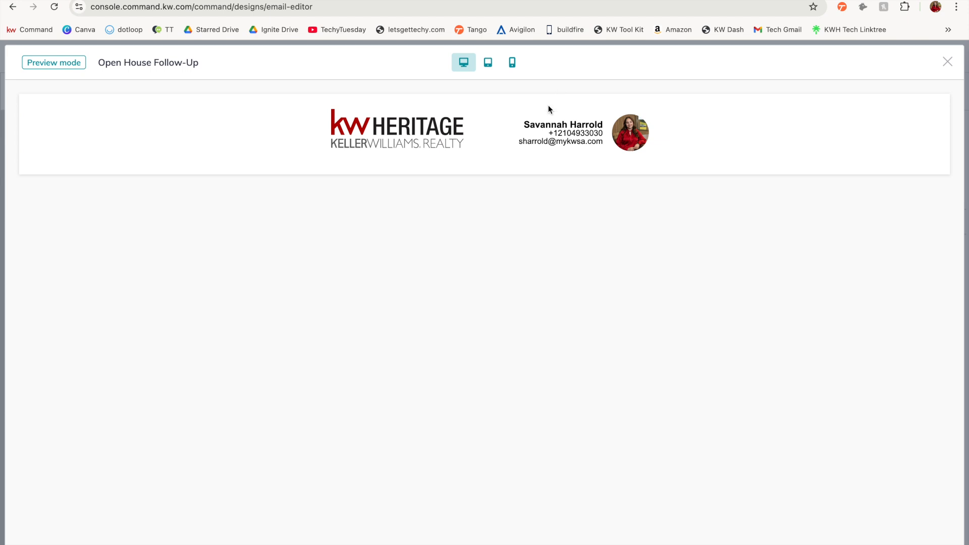
{"action": "left_click", "coordinate": [489, 64]}
{"action": "left_click", "coordinate": [512, 64]}
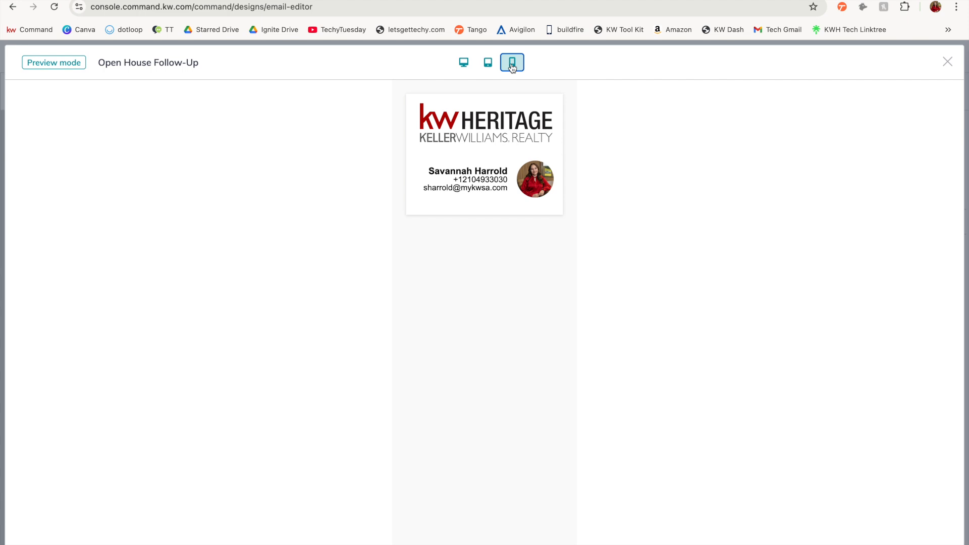
{"action": "key", "text": "Escape"}
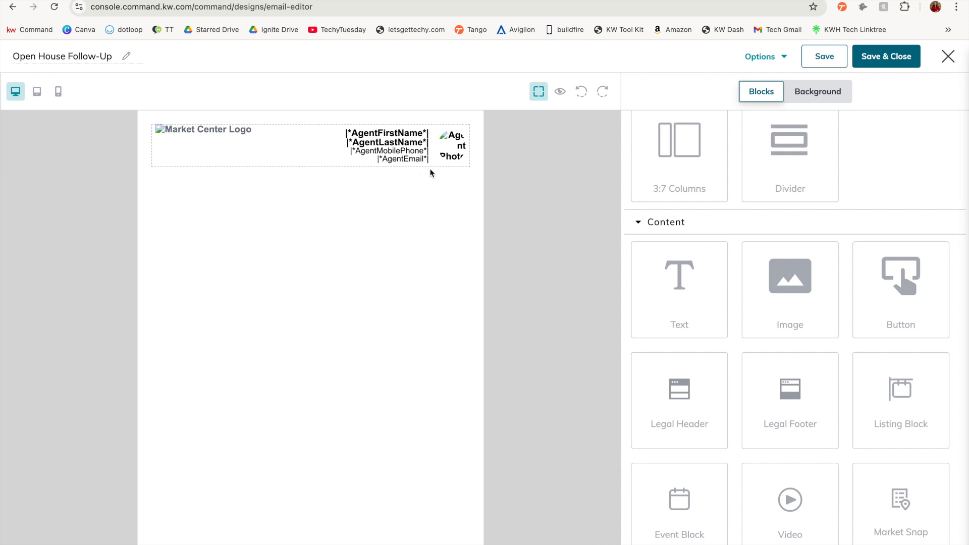
{"action": "left_click", "coordinate": [540, 99]}
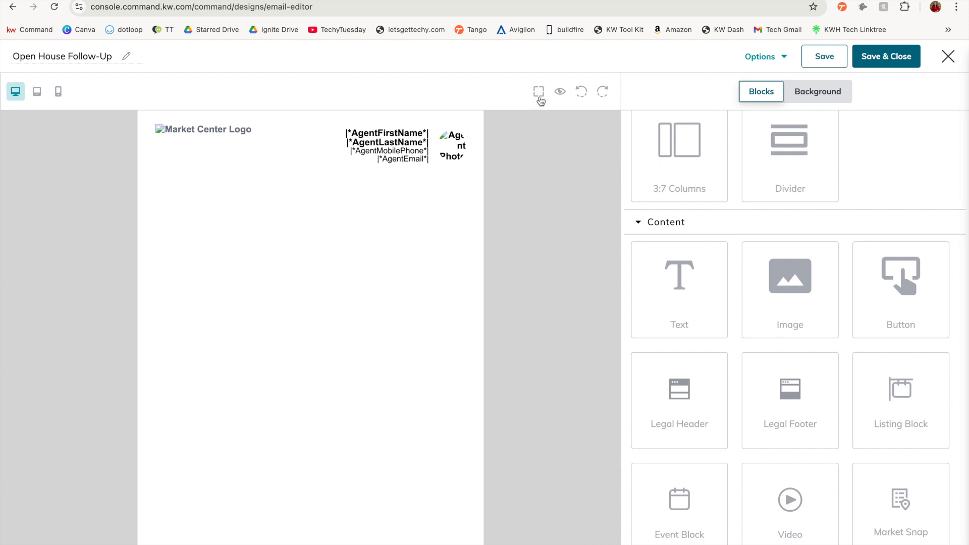
{"action": "left_click", "coordinate": [540, 99]}
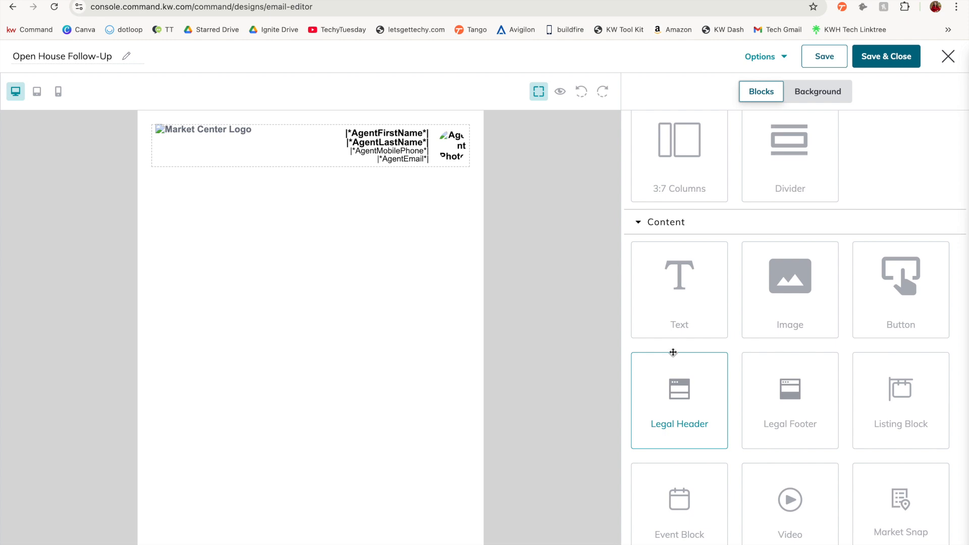
Add an Image block below the legal header using the saved "Thank you" picture.
{"action": "left_click_drag", "start_coordinate": [777, 293], "coordinate": [275, 238]}
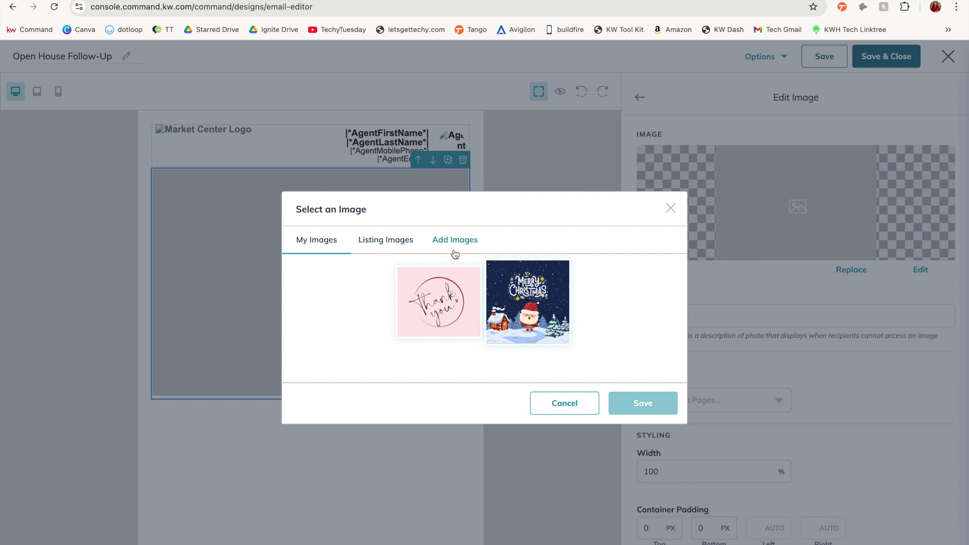
{"action": "left_click", "coordinate": [434, 322]}
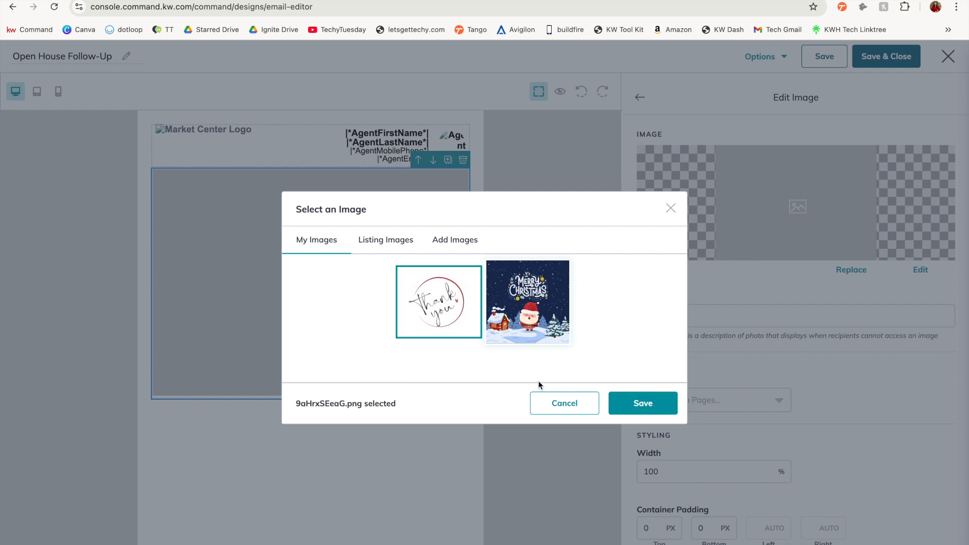
{"action": "left_click", "coordinate": [641, 407]}
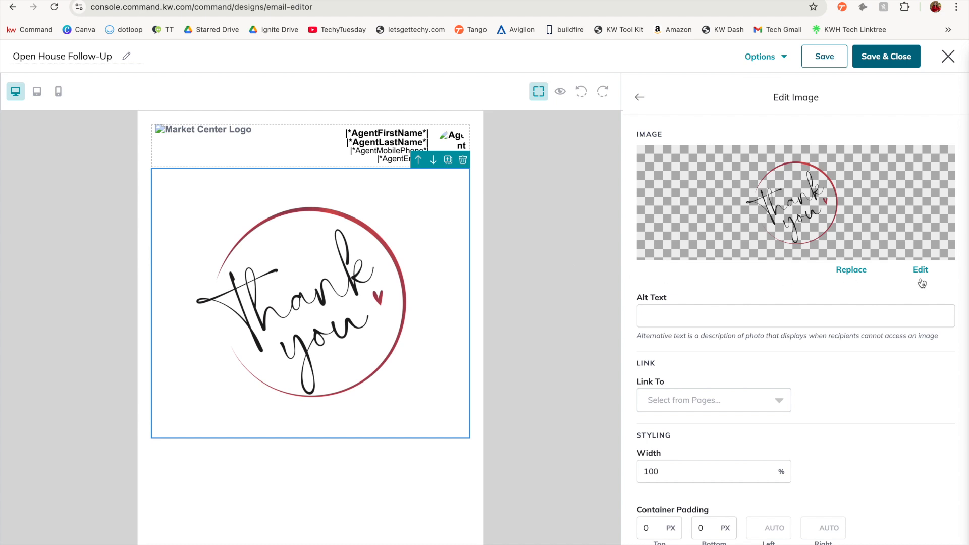
{"action": "scroll", "coordinate": [778, 384], "scroll_direction": "down", "scroll_amount": 3}
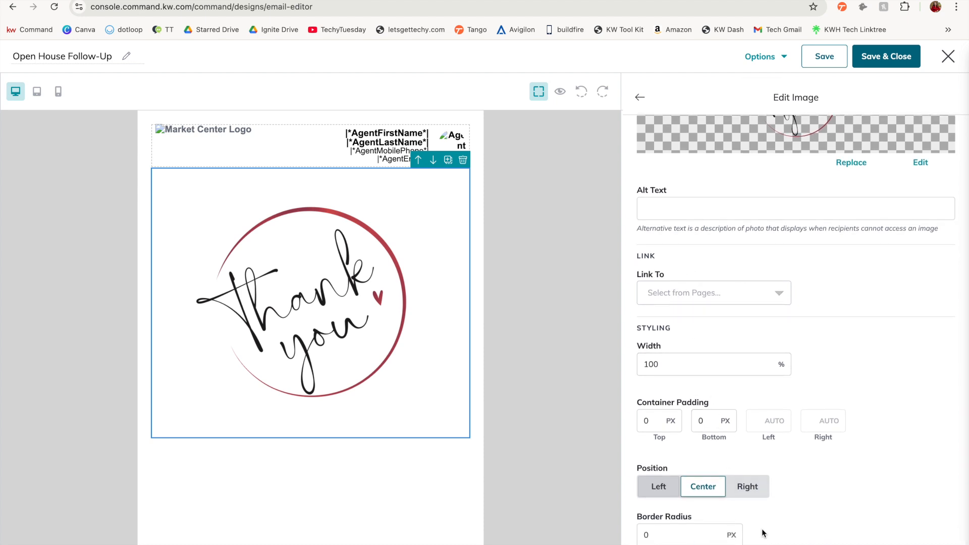
{"action": "scroll", "coordinate": [764, 533], "scroll_direction": "up", "scroll_amount": 4}
{"action": "left_click", "coordinate": [501, 427]}
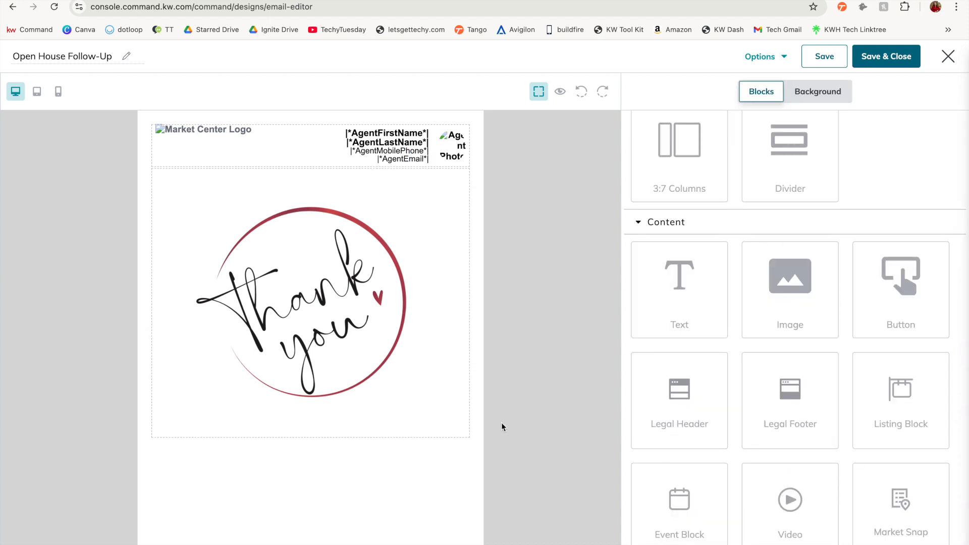
Add a Text block below the image containing the open house thank-you message from "Dear Client," to "Best regards, Agent".
{"action": "left_click_drag", "start_coordinate": [677, 308], "coordinate": [347, 454]}
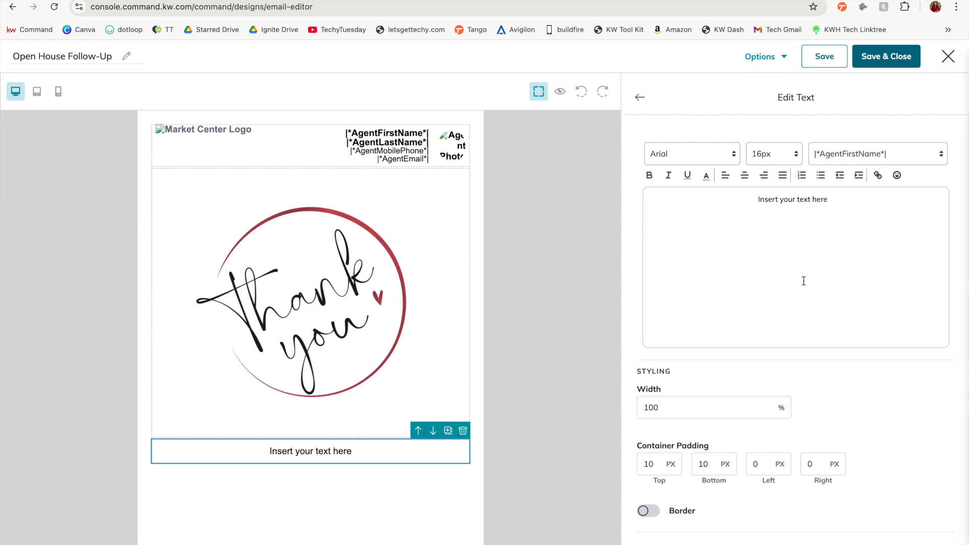
{"action": "type", "text": "Dear Client,  I wanted to personally thank you for taking the time to attend our open house. It was a pleasure meeting you and discussing how we can assist you with your needs. If you have any further questions or would like to explore any opportunities, please don't hesitate to reach out. We look forward to staying in touch!   Best regards, Agent"}
{"action": "left_click", "coordinate": [709, 298]}
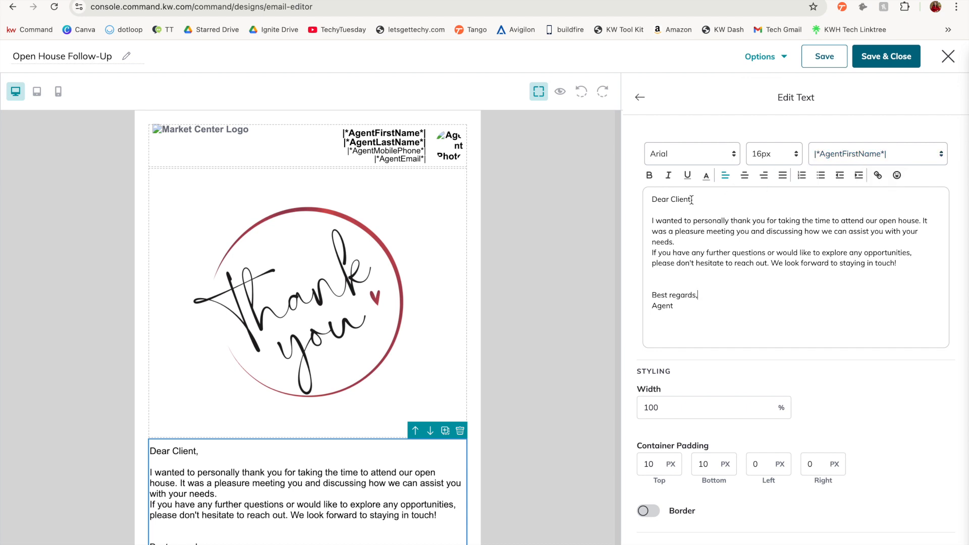
Replace "Client" in the greeting with the ContactFirstName merge field and "Agent" in the sign-off with AgentFirstName.
{"action": "left_click_drag", "start_coordinate": [692, 200], "coordinate": [673, 199]}
{"action": "left_click", "coordinate": [931, 161]}
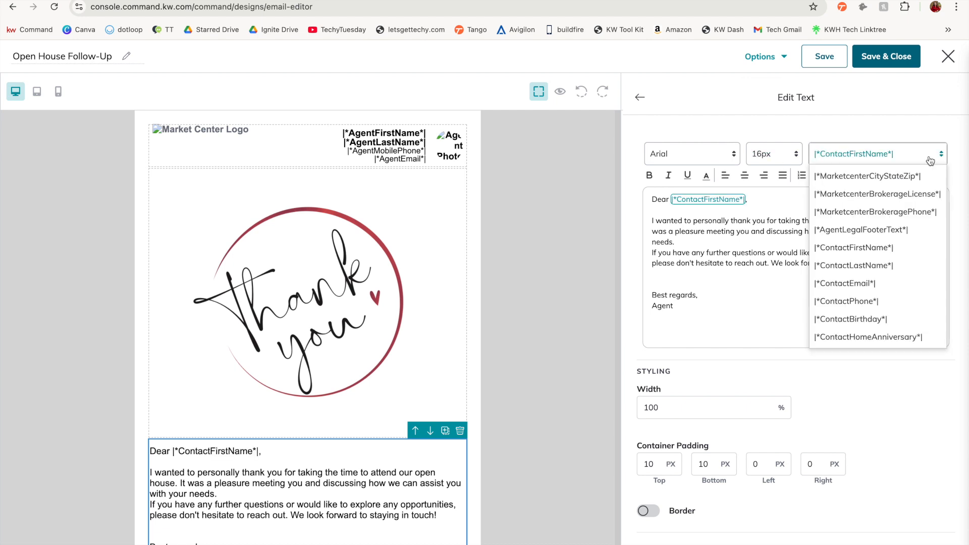
{"action": "left_click", "coordinate": [930, 161]}
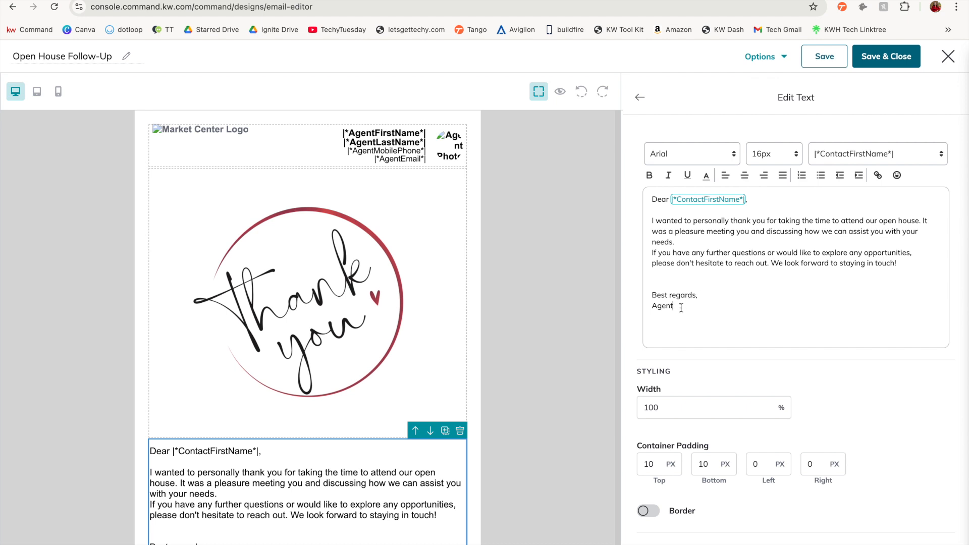
{"action": "left_click_drag", "start_coordinate": [677, 308], "coordinate": [649, 307]}
{"action": "key", "text": "BackSpace"}
{"action": "left_click", "coordinate": [804, 200]}
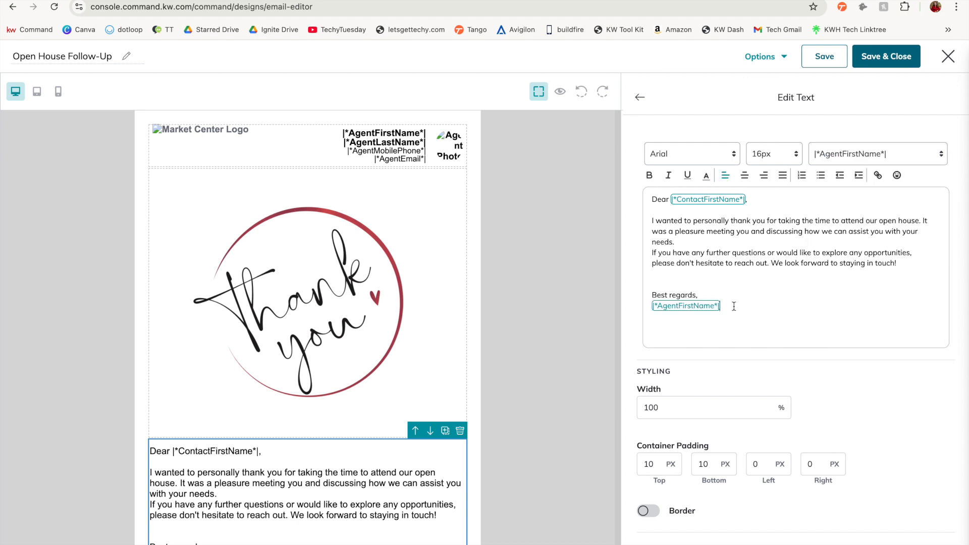
{"action": "left_click", "coordinate": [907, 157]}
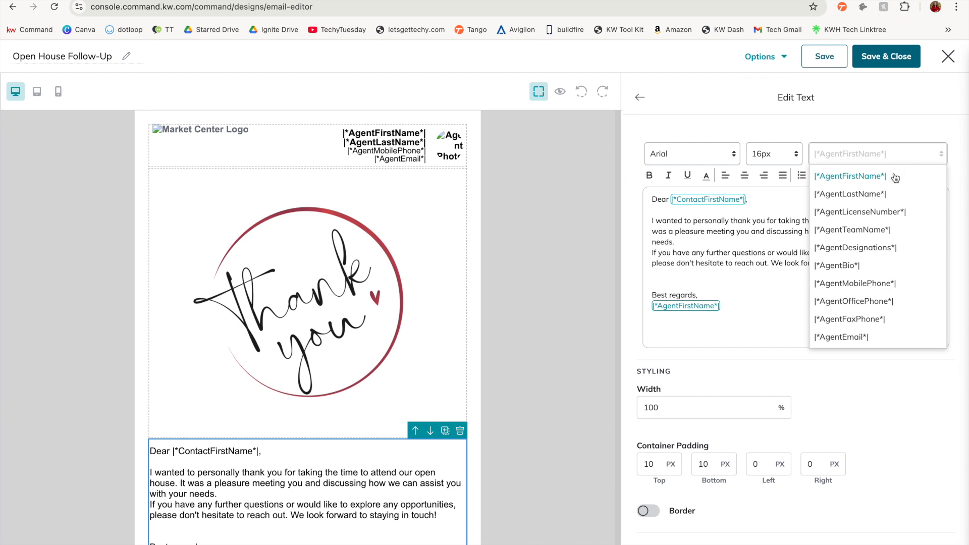
{"action": "scroll", "coordinate": [885, 268], "scroll_direction": "down", "scroll_amount": 6}
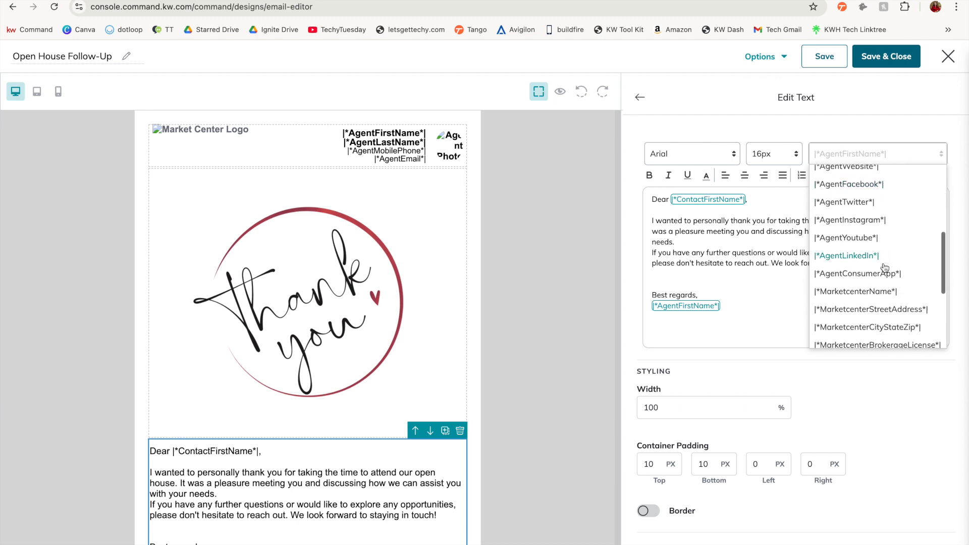
{"action": "scroll", "coordinate": [885, 268], "scroll_direction": "down", "scroll_amount": 5}
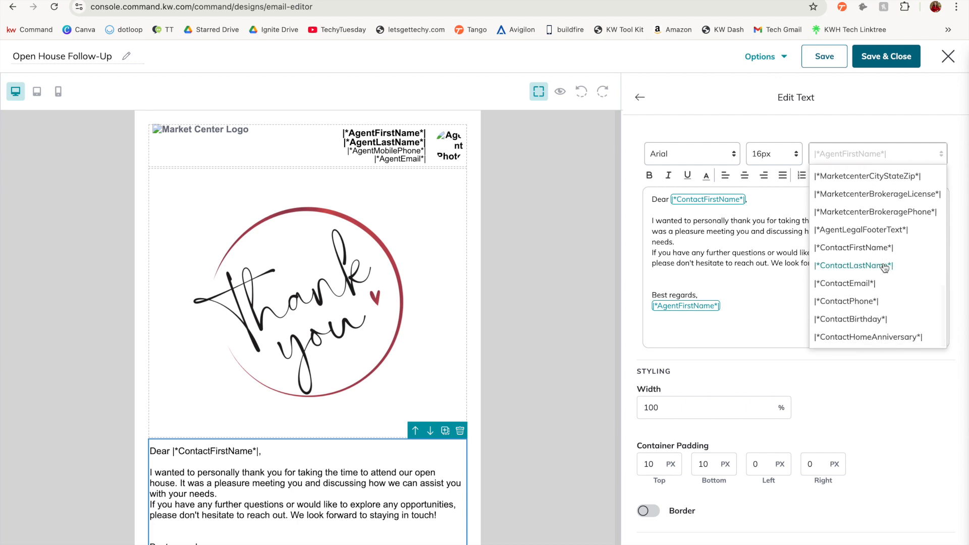
{"action": "left_click", "coordinate": [761, 299]}
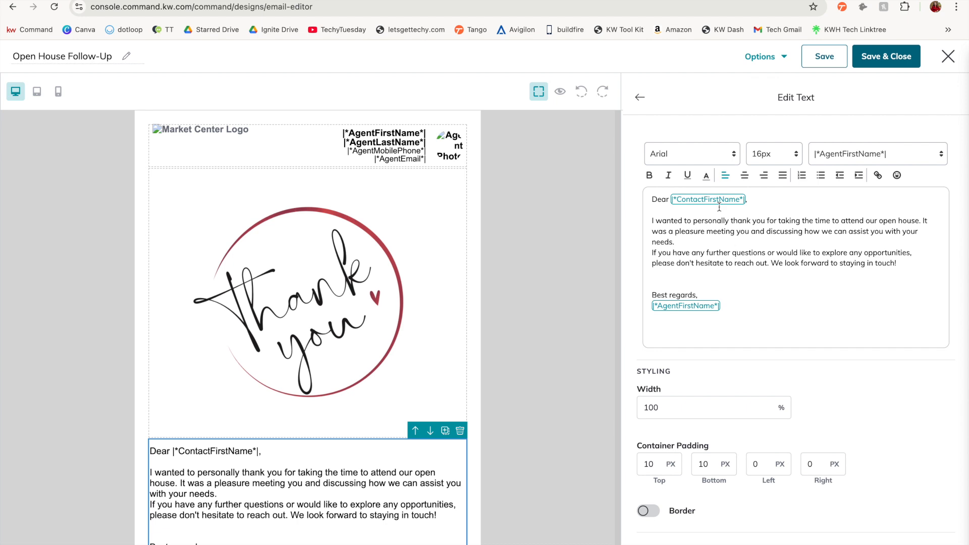
Try out a Button block between the thank-you image and the message text, and delete it.
{"action": "left_click", "coordinate": [640, 99]}
{"action": "scroll", "coordinate": [607, 402], "scroll_direction": "down", "scroll_amount": 1}
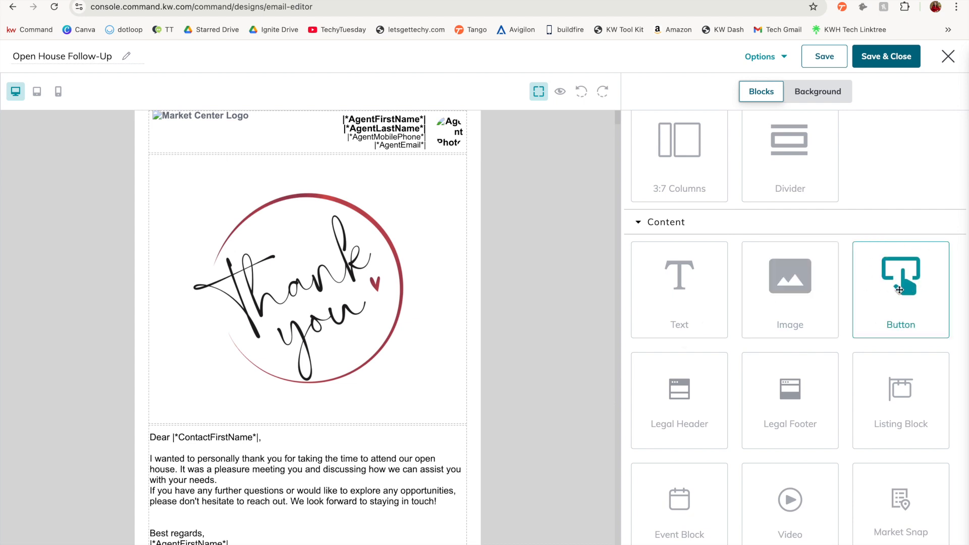
{"action": "left_click_drag", "start_coordinate": [896, 332], "coordinate": [276, 450]}
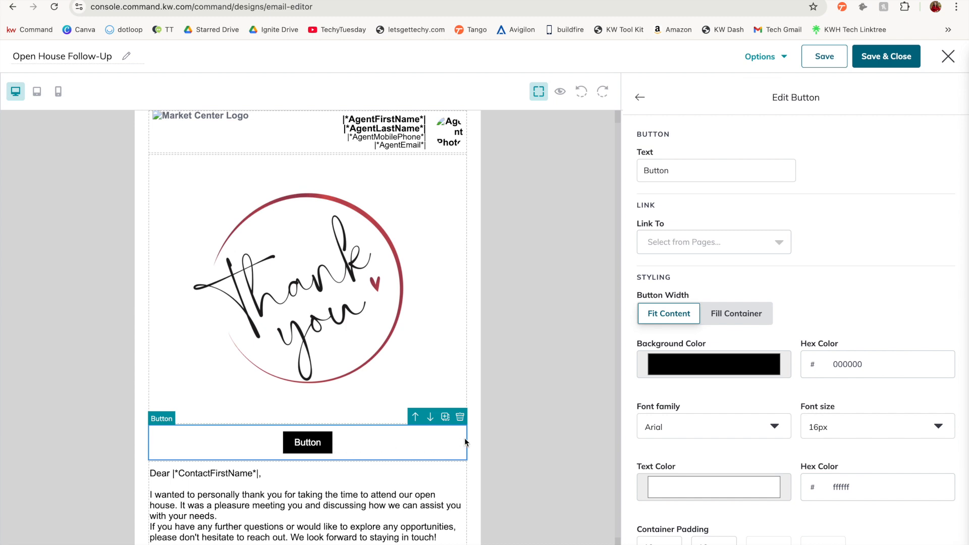
{"action": "left_click", "coordinate": [727, 242]}
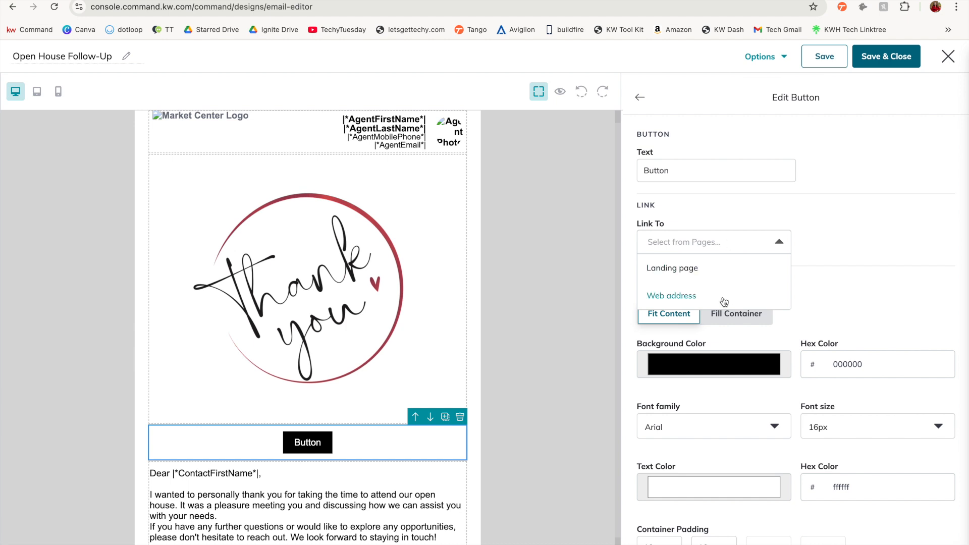
{"action": "left_click", "coordinate": [710, 241]}
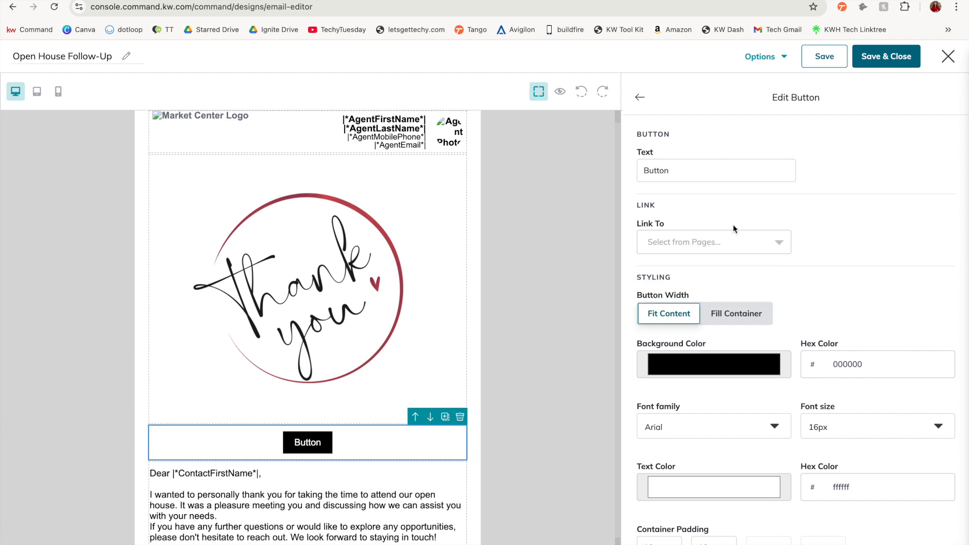
{"action": "scroll", "coordinate": [708, 354], "scroll_direction": "down", "scroll_amount": 3}
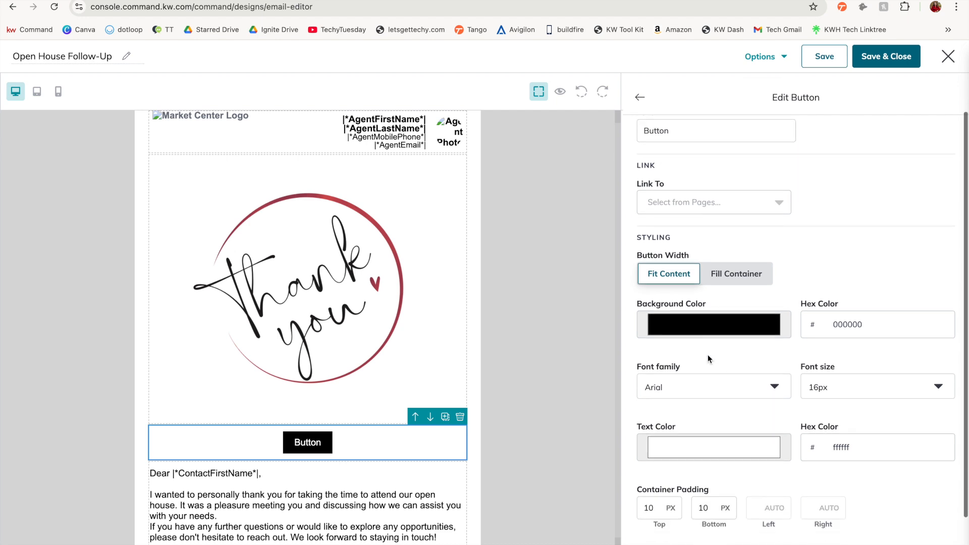
{"action": "scroll", "coordinate": [708, 354], "scroll_direction": "up", "scroll_amount": 2}
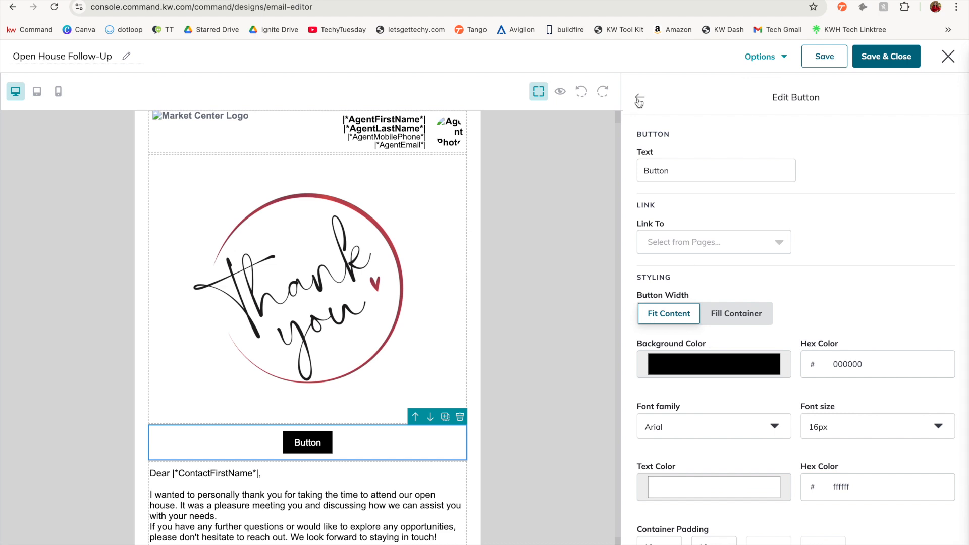
{"action": "scroll", "coordinate": [423, 418], "scroll_direction": "down", "scroll_amount": 1}
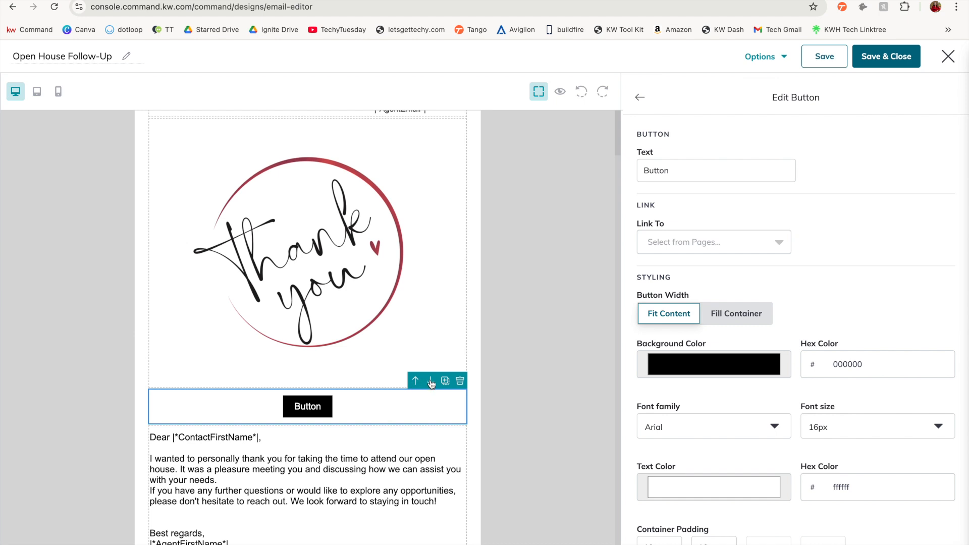
{"action": "left_click", "coordinate": [460, 382]}
Insert a Listing Block between the thank-you image and the message, and review its address, feature, link and styling settings.
{"action": "left_click_drag", "start_coordinate": [901, 396], "coordinate": [335, 430]}
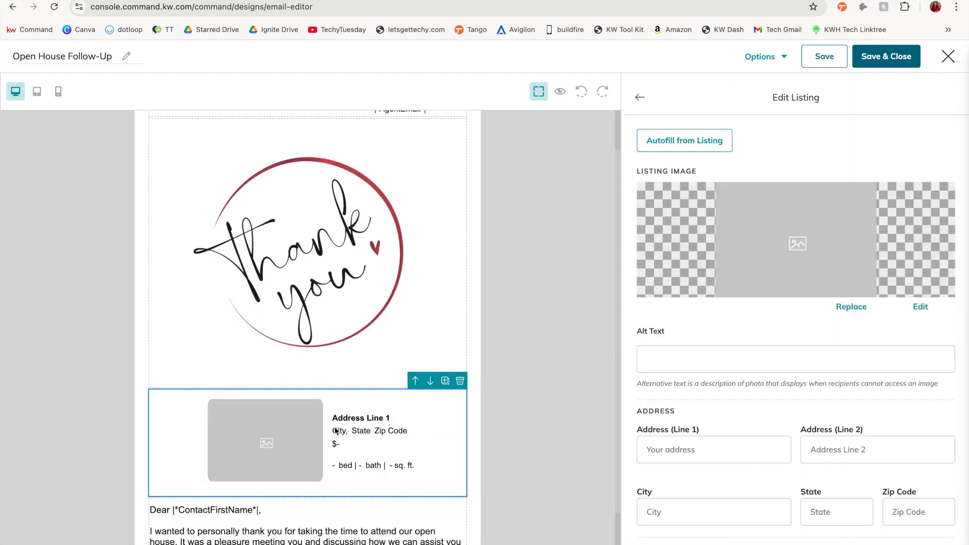
{"action": "scroll", "coordinate": [736, 333], "scroll_direction": "down", "scroll_amount": 3}
{"action": "scroll", "coordinate": [736, 331], "scroll_direction": "down", "scroll_amount": 3}
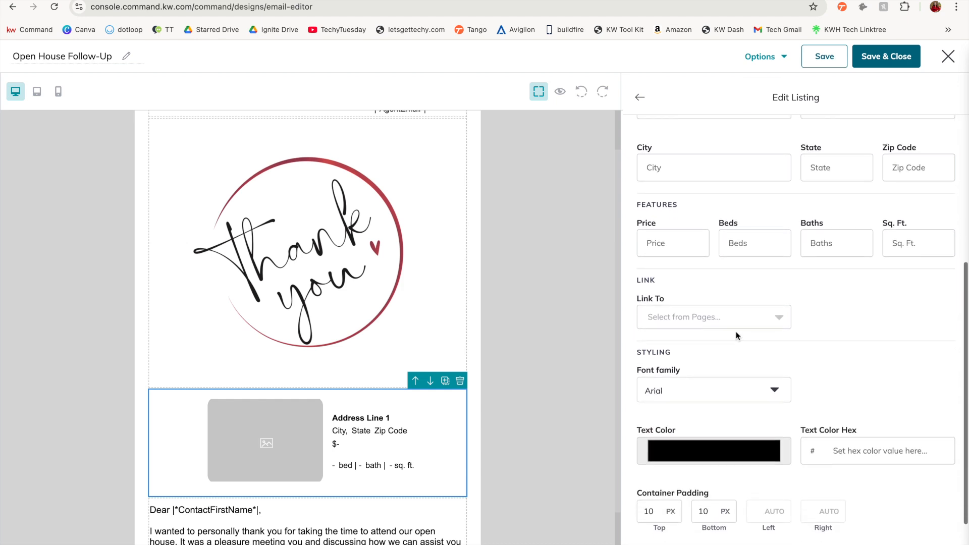
Review the Listing Block's position and layout settings and try out autofilling it from an existing listing.
{"action": "scroll", "coordinate": [736, 332], "scroll_direction": "down", "scroll_amount": 2}
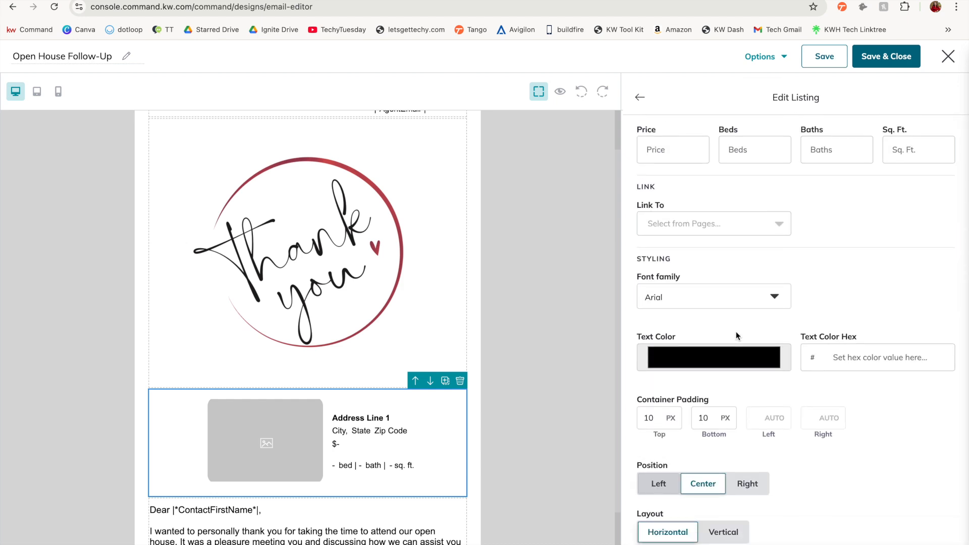
{"action": "scroll", "coordinate": [732, 490], "scroll_direction": "up", "scroll_amount": 8}
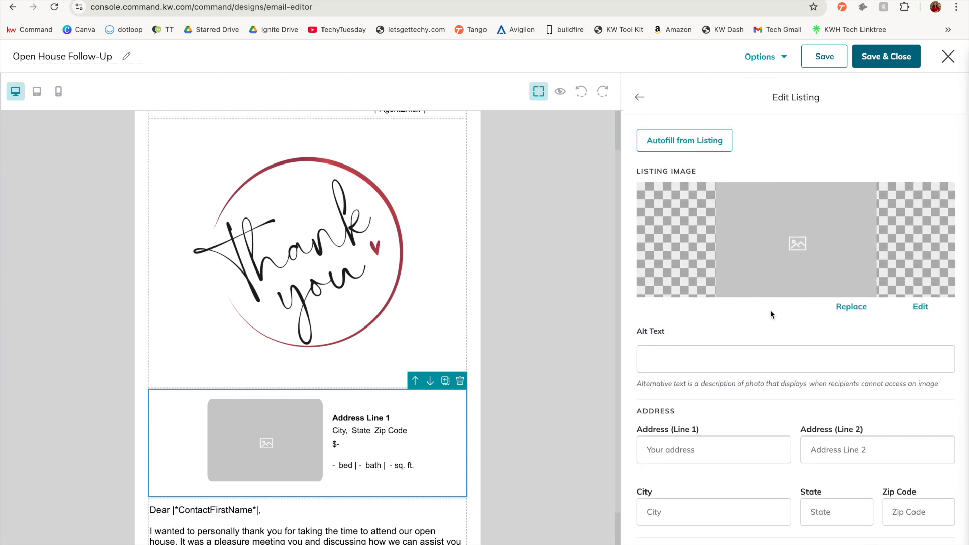
{"action": "left_click", "coordinate": [689, 138]}
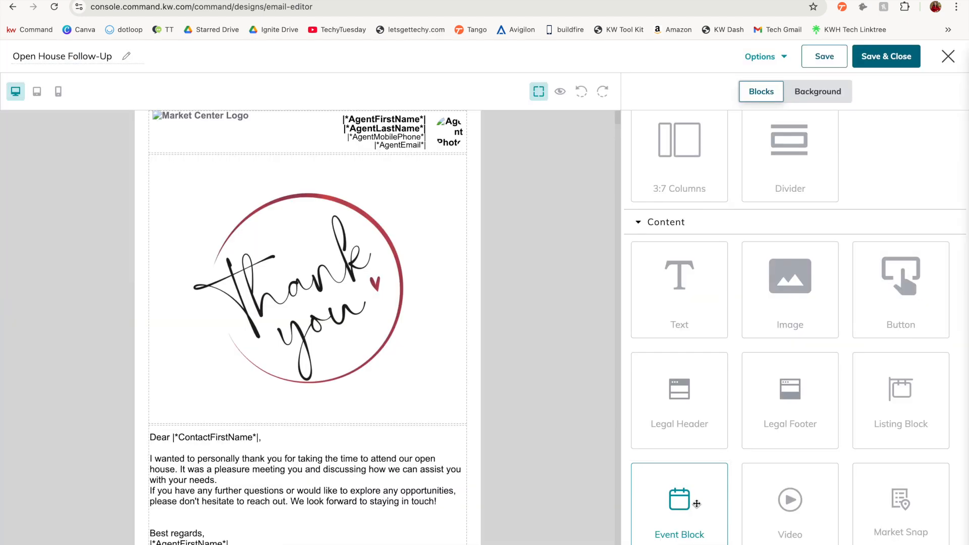
Try out an Event Block between the thank-you image and the message, and inspect its date, title, description and details button.
{"action": "left_click_drag", "start_coordinate": [679, 500], "coordinate": [377, 434]}
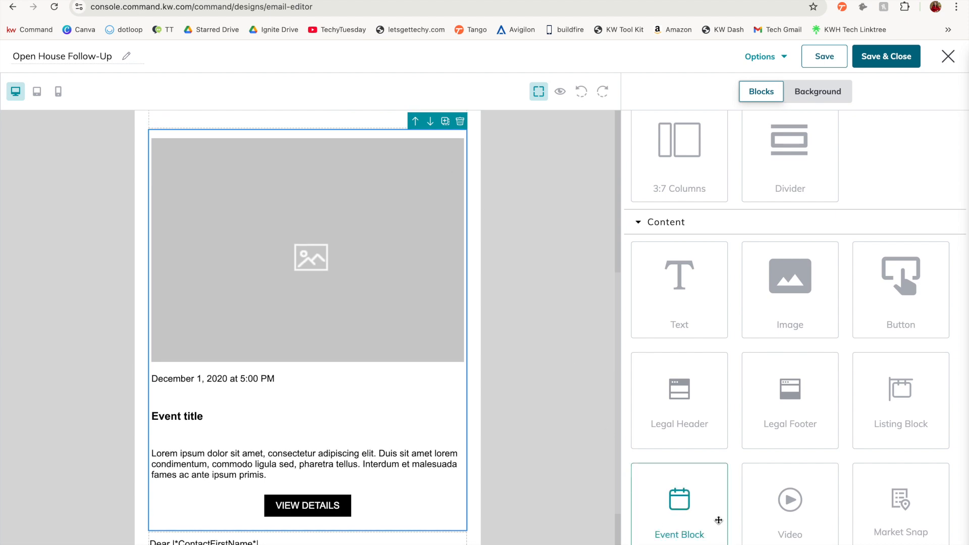
{"action": "left_click", "coordinate": [239, 370]}
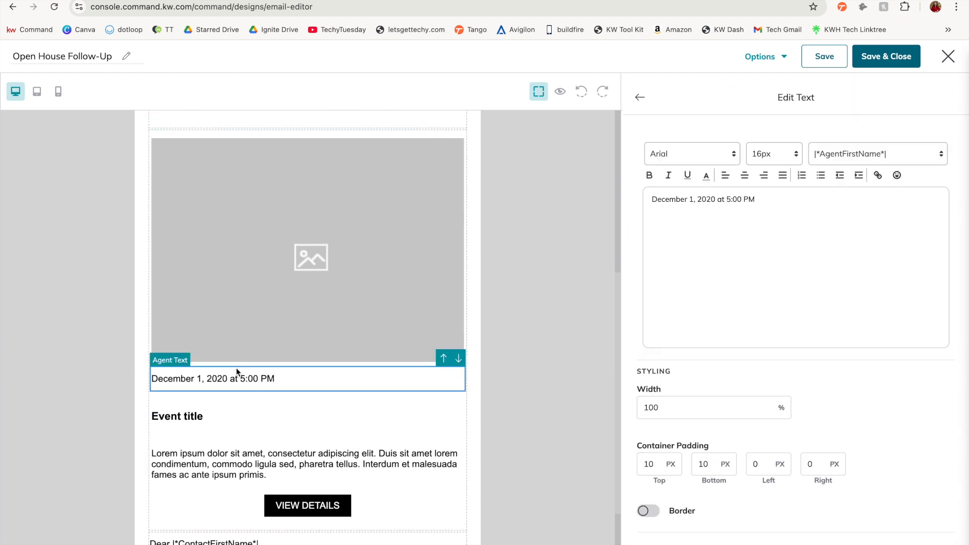
{"action": "left_click", "coordinate": [199, 418]}
{"action": "left_click", "coordinate": [197, 474]}
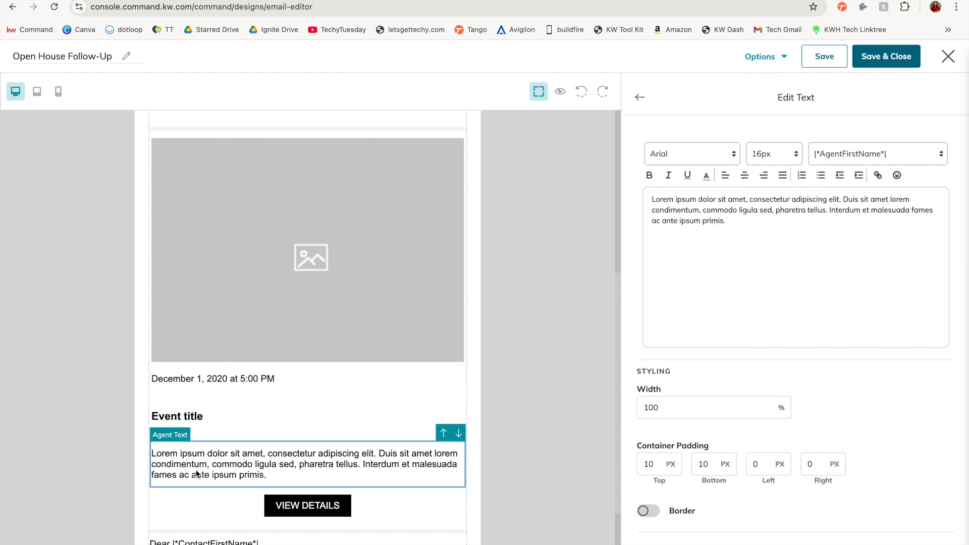
{"action": "left_click", "coordinate": [311, 509]}
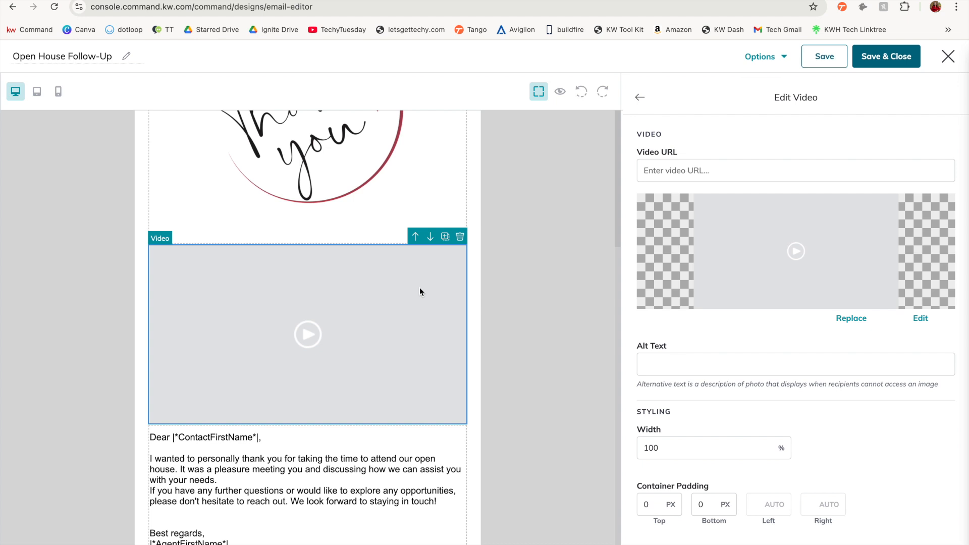
Review the Video block's URL, thumbnail, alt text and styling settings.
{"action": "left_click", "coordinate": [675, 169]}
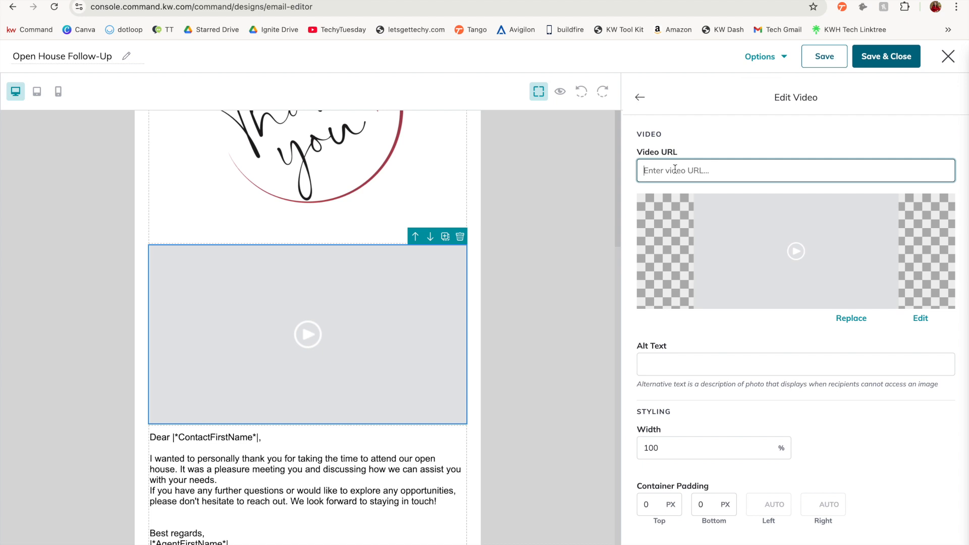
{"action": "scroll", "coordinate": [702, 366], "scroll_direction": "down", "scroll_amount": 2}
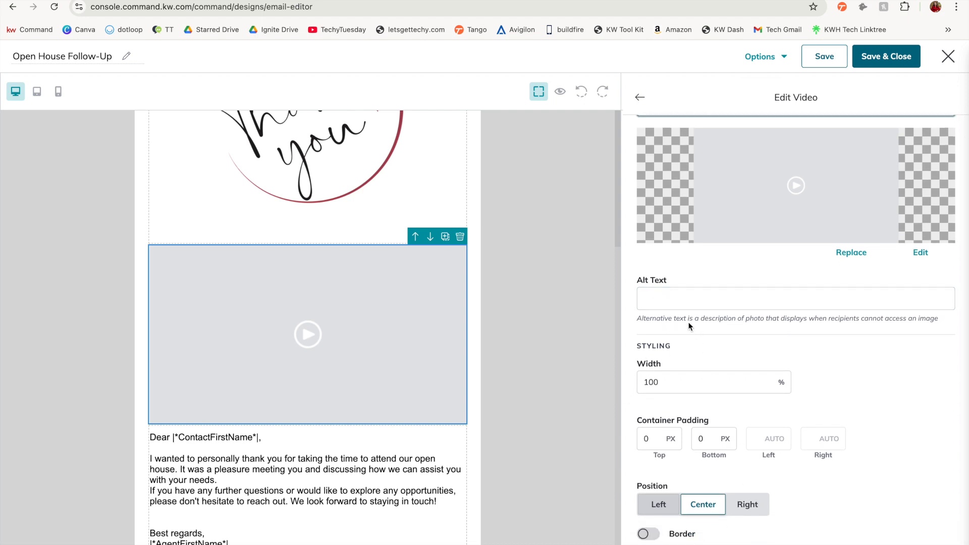
{"action": "scroll", "coordinate": [703, 368], "scroll_direction": "up", "scroll_amount": 2}
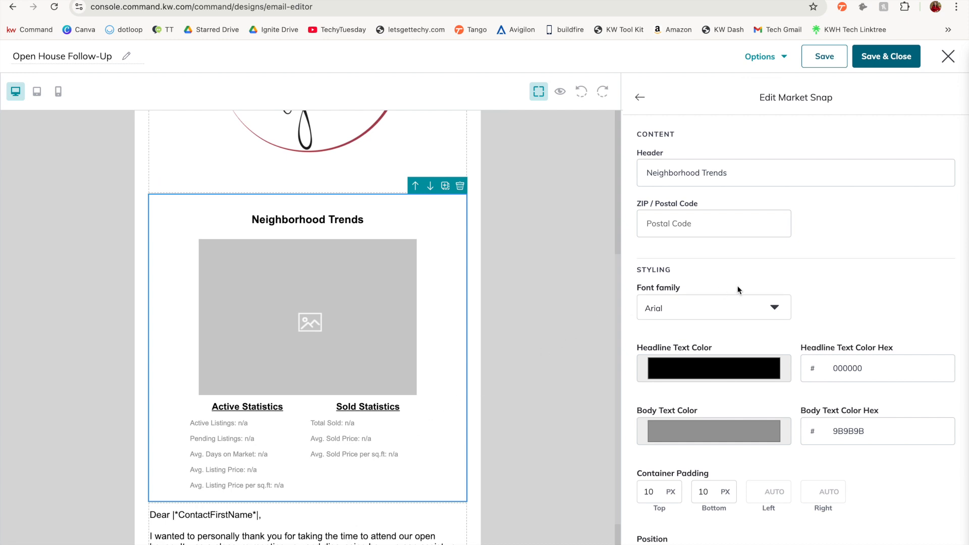
Try out the Market Snap block with ZIP code 78259, and review its neighborhood and styling settings.
{"action": "left_click", "coordinate": [673, 224]}
{"action": "type", "text": "78259"}
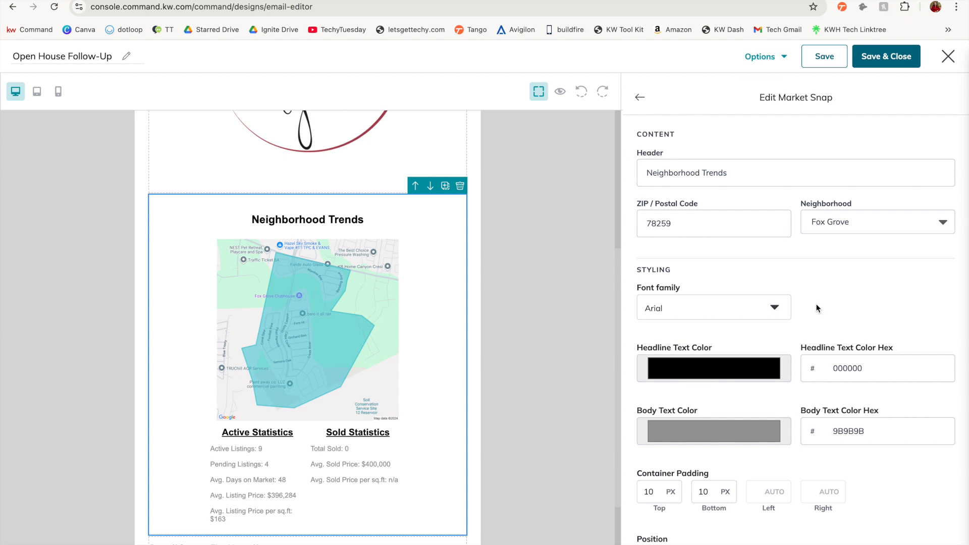
{"action": "scroll", "coordinate": [817, 304], "scroll_direction": "down", "scroll_amount": 1}
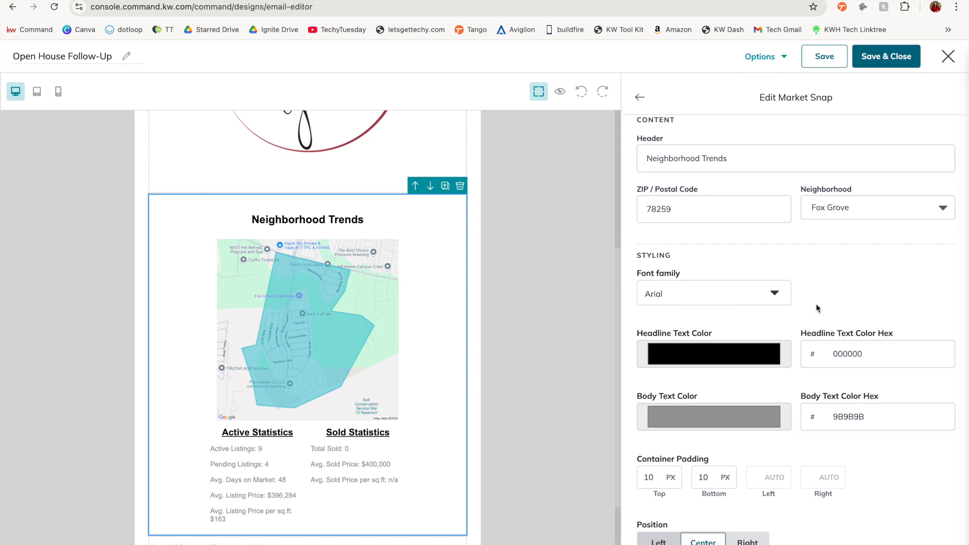
{"action": "scroll", "coordinate": [817, 304], "scroll_direction": "down", "scroll_amount": 2}
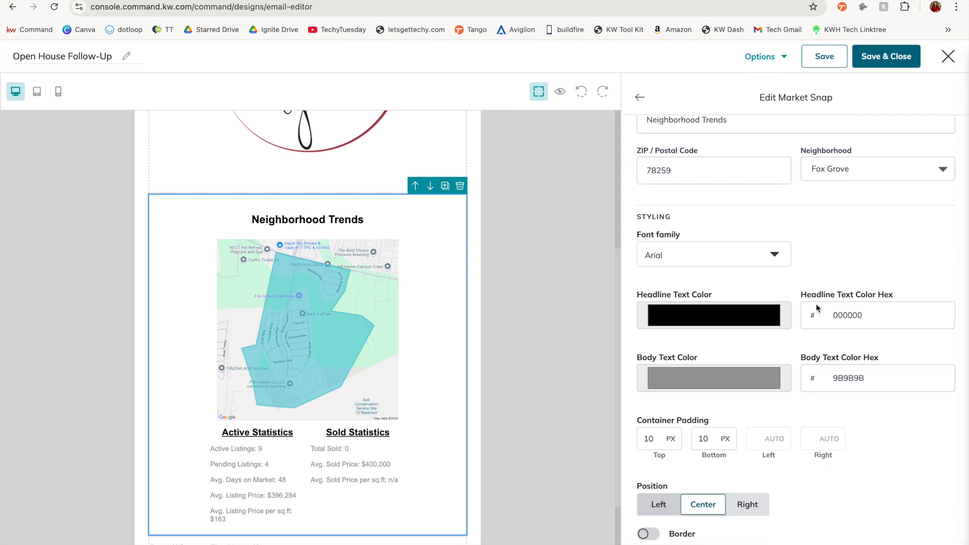
{"action": "scroll", "coordinate": [816, 304], "scroll_direction": "up", "scroll_amount": 2}
{"action": "key", "text": "Escape"}
Add a Legal Footer block below the message's sign-off.
{"action": "left_click_drag", "start_coordinate": [788, 411], "coordinate": [362, 527]}
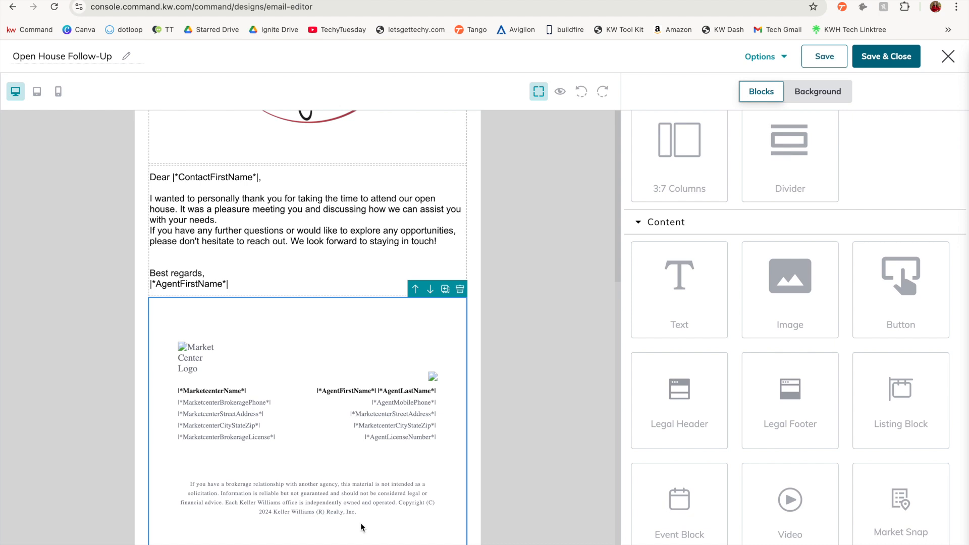
{"action": "scroll", "coordinate": [361, 523], "scroll_direction": "up", "scroll_amount": 5}
Try out b41010 as the email's background color, and set it back to white ffffff.
{"action": "left_click", "coordinate": [817, 95]}
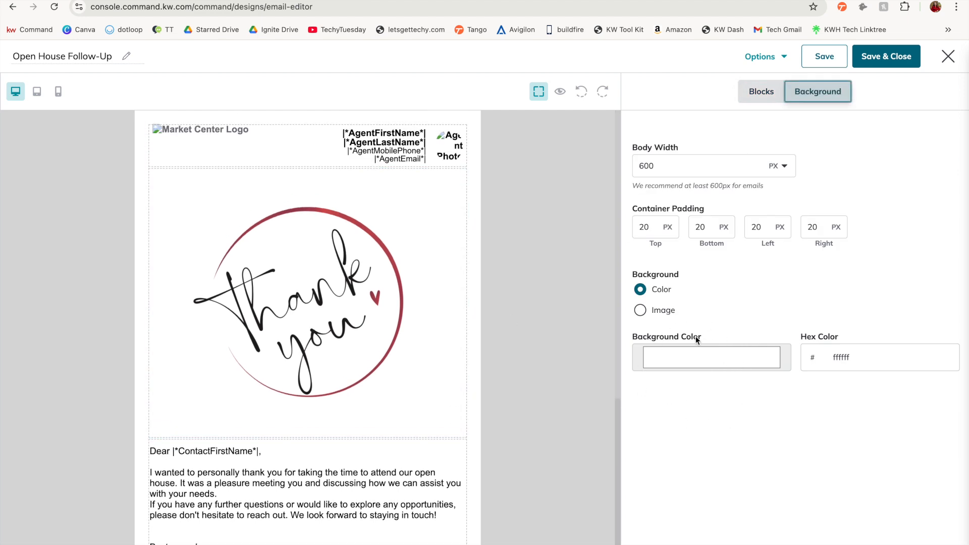
{"action": "triple_click", "coordinate": [842, 358]}
{"action": "type", "text": "b41010"}
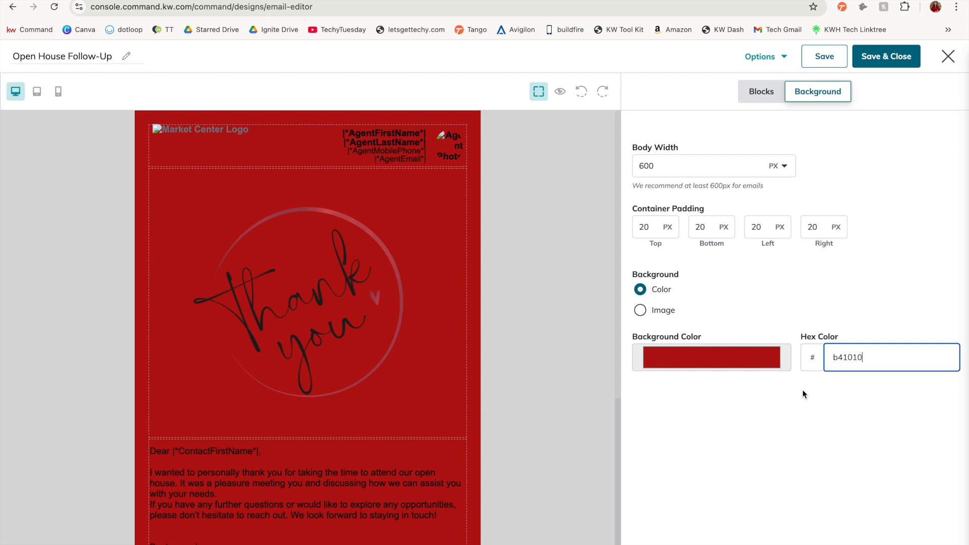
{"action": "left_click", "coordinate": [702, 354]}
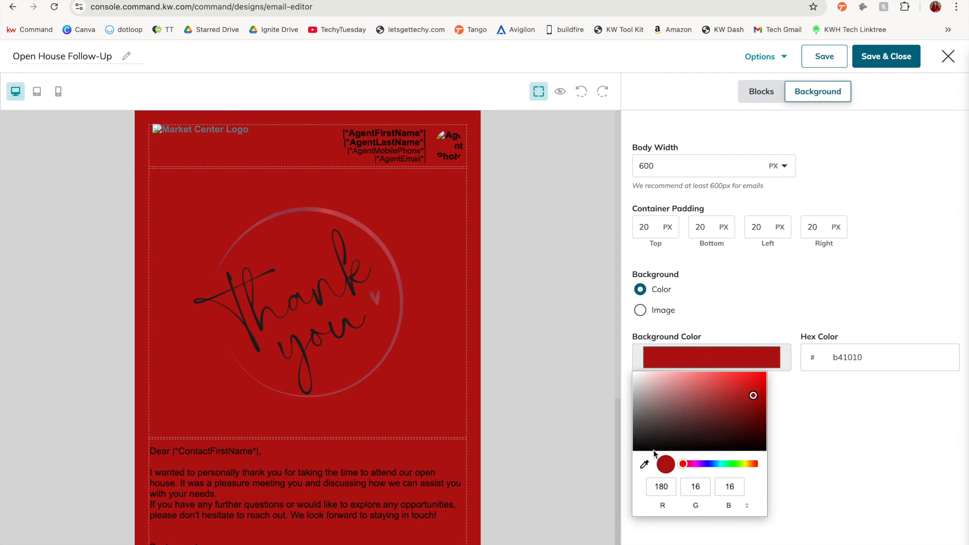
{"action": "left_click_drag", "start_coordinate": [754, 395], "coordinate": [665, 380]}
{"action": "left_click", "coordinate": [662, 290]}
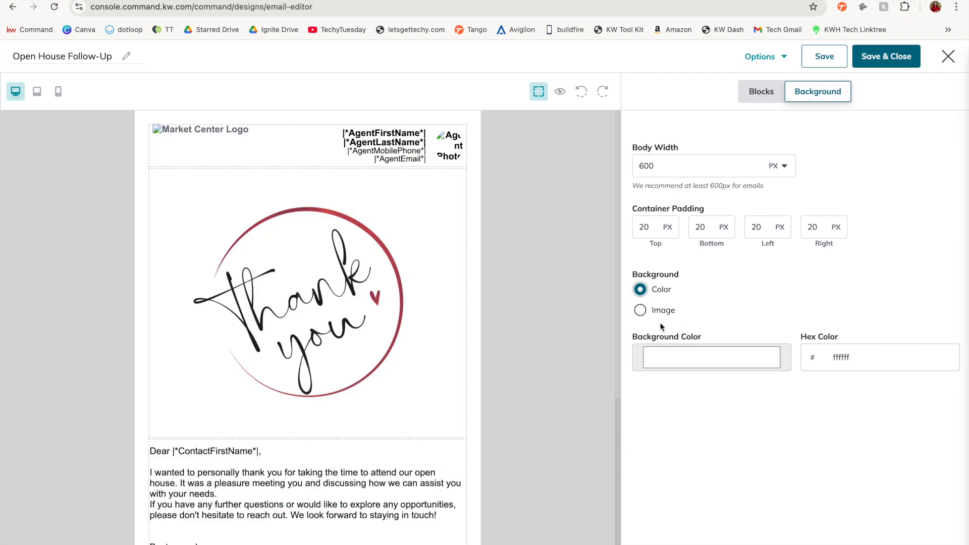
{"action": "left_click", "coordinate": [497, 373]}
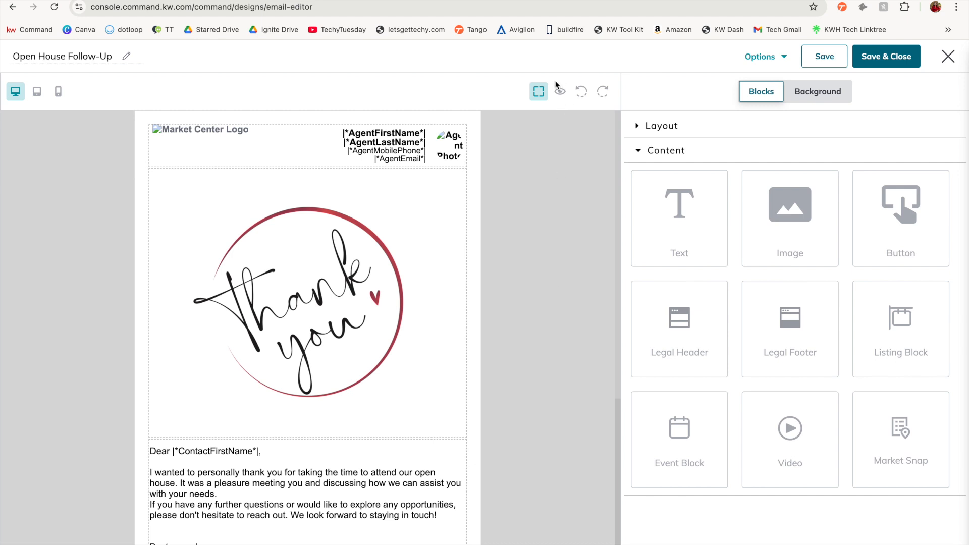
Preview the whole email from header to footer, including how the greeting is personalized for a selected contact.
{"action": "left_click", "coordinate": [559, 94]}
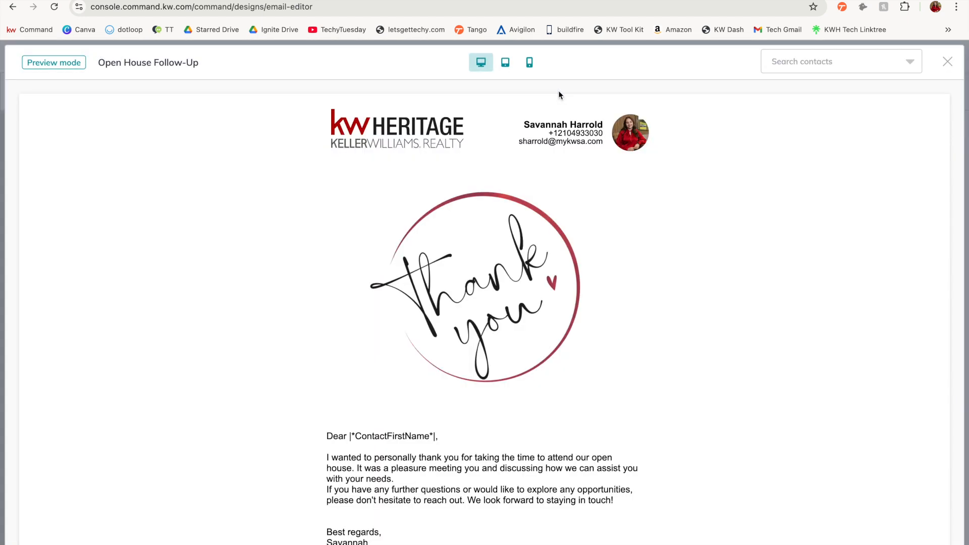
{"action": "scroll", "coordinate": [657, 301], "scroll_direction": "down", "scroll_amount": 5}
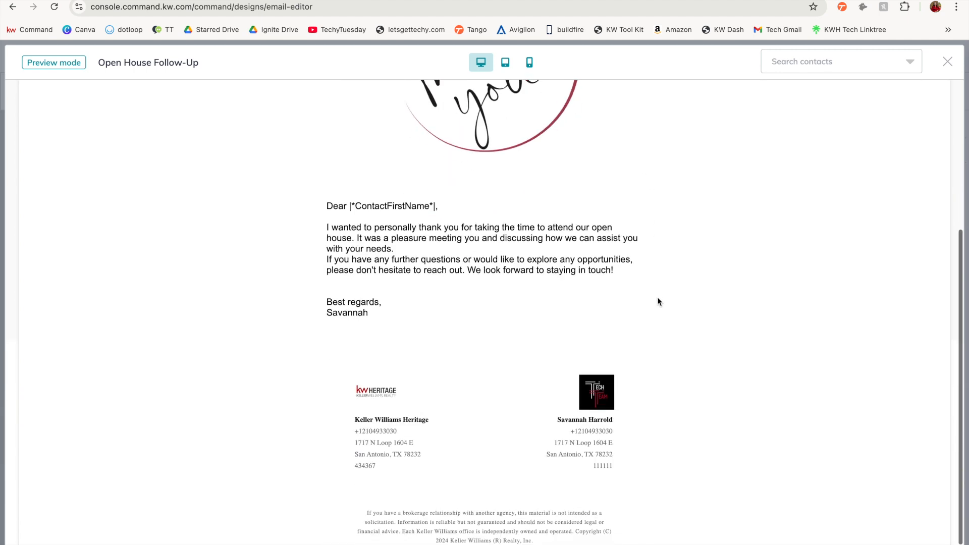
{"action": "scroll", "coordinate": [554, 342], "scroll_direction": "up", "scroll_amount": 5}
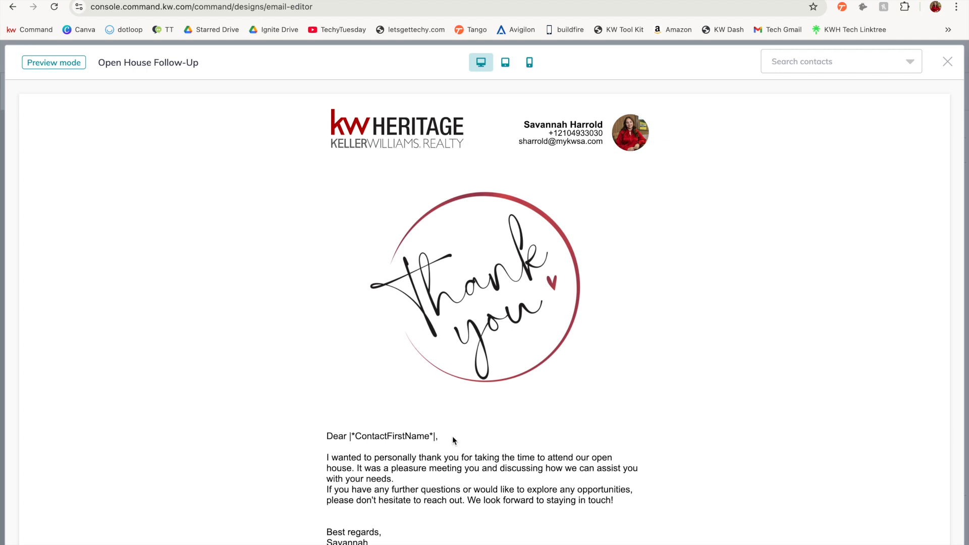
{"action": "left_click", "coordinate": [846, 60]}
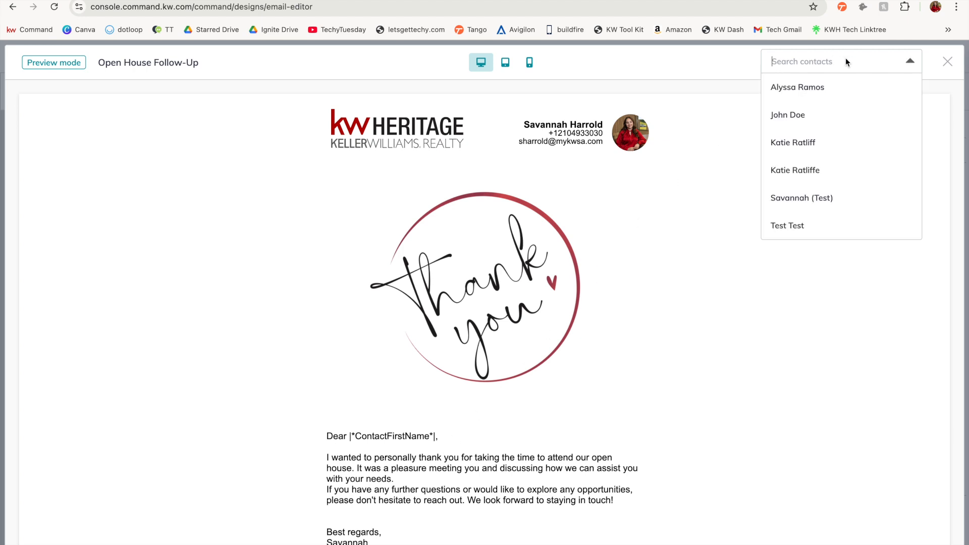
{"action": "left_click", "coordinate": [840, 88]}
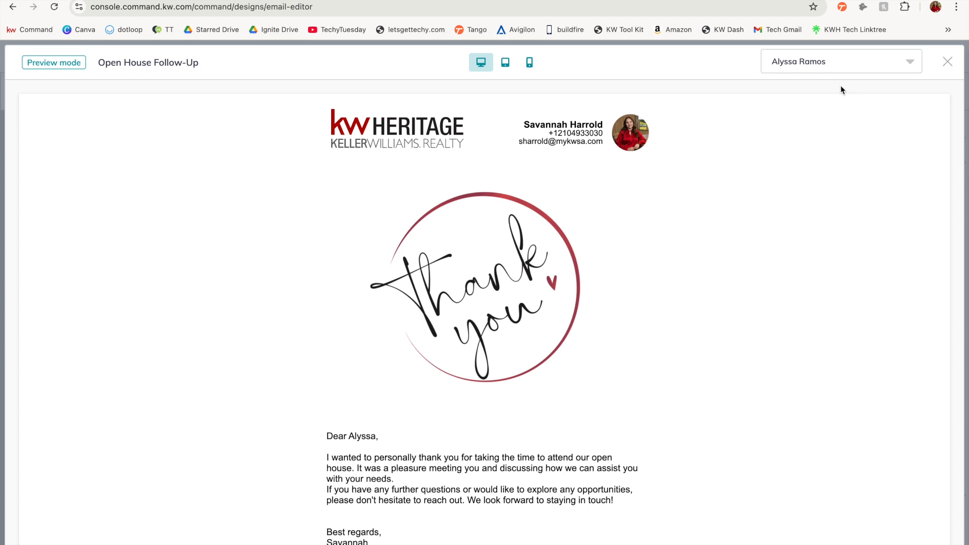
{"action": "left_click", "coordinate": [949, 65]}
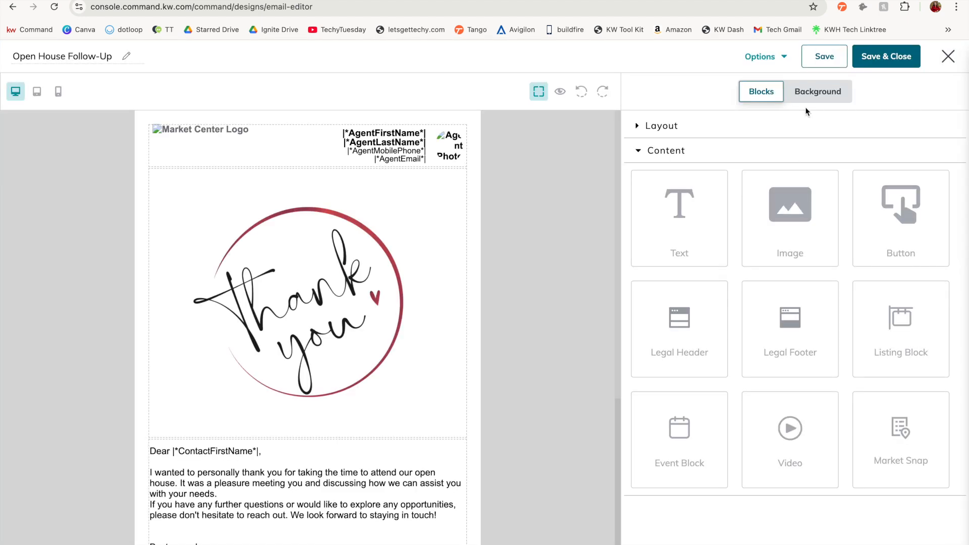
Open the preview through the design's options, and review the options for sending a test email and downloading the template.
{"action": "left_click", "coordinate": [762, 58]}
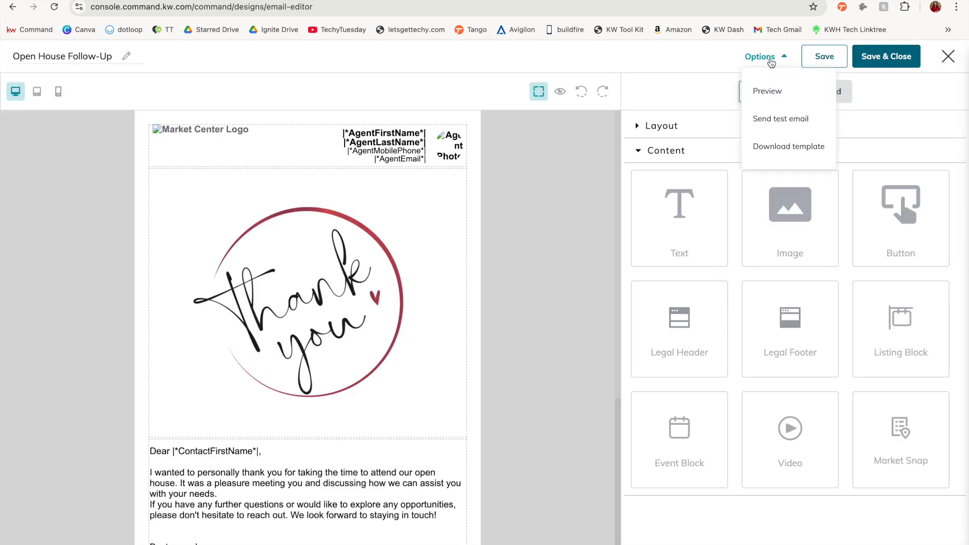
{"action": "left_click", "coordinate": [770, 92]}
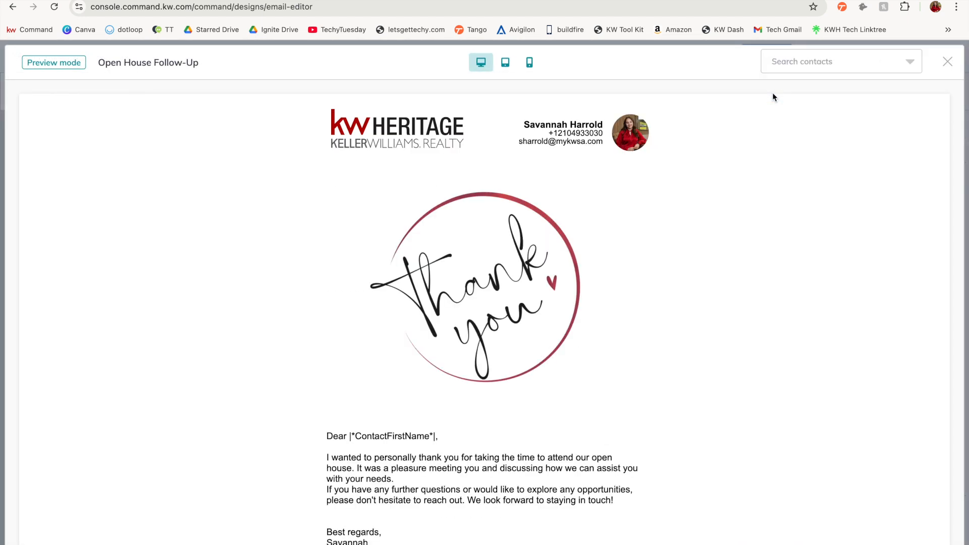
{"action": "left_click", "coordinate": [948, 65]}
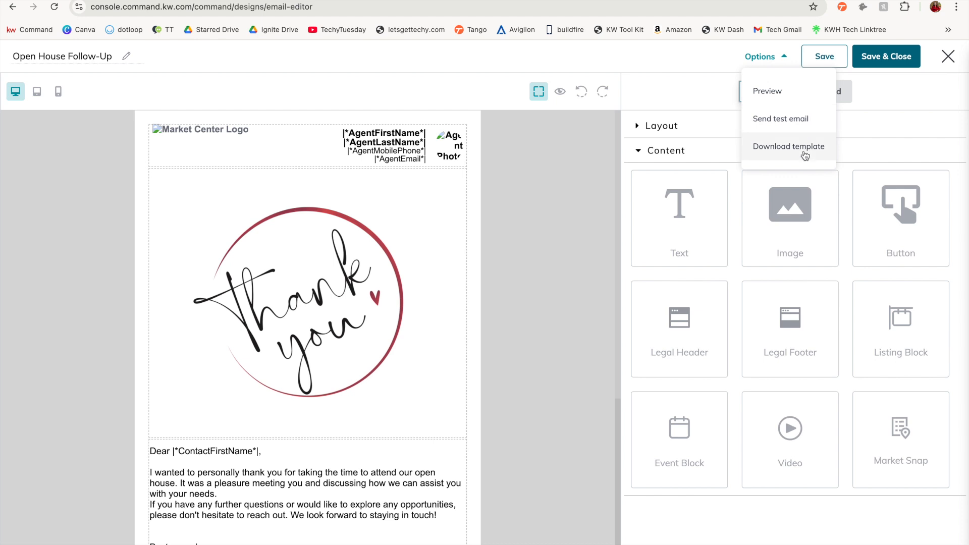
{"action": "left_click", "coordinate": [796, 47]}
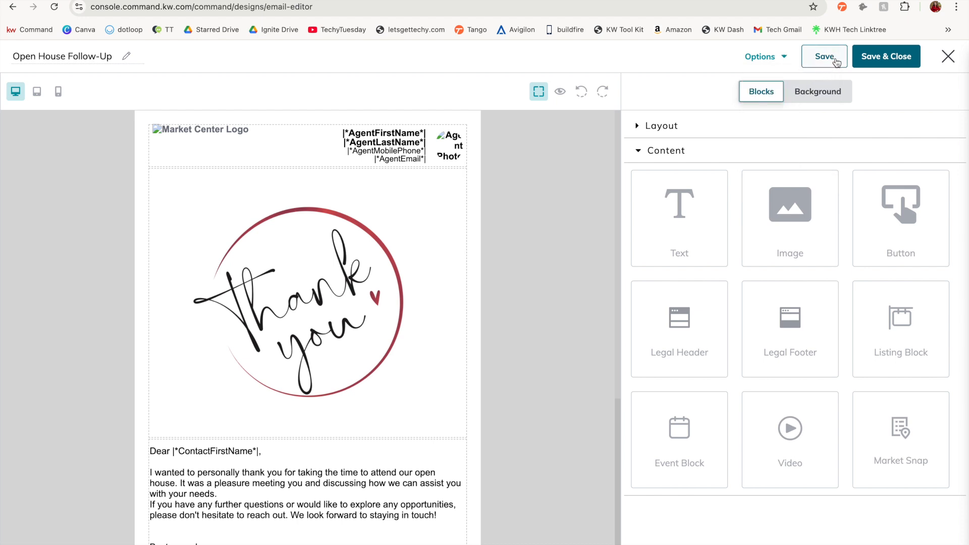
Save the Open House Follow-Up design and close the email editor.
{"action": "left_click", "coordinate": [815, 65]}
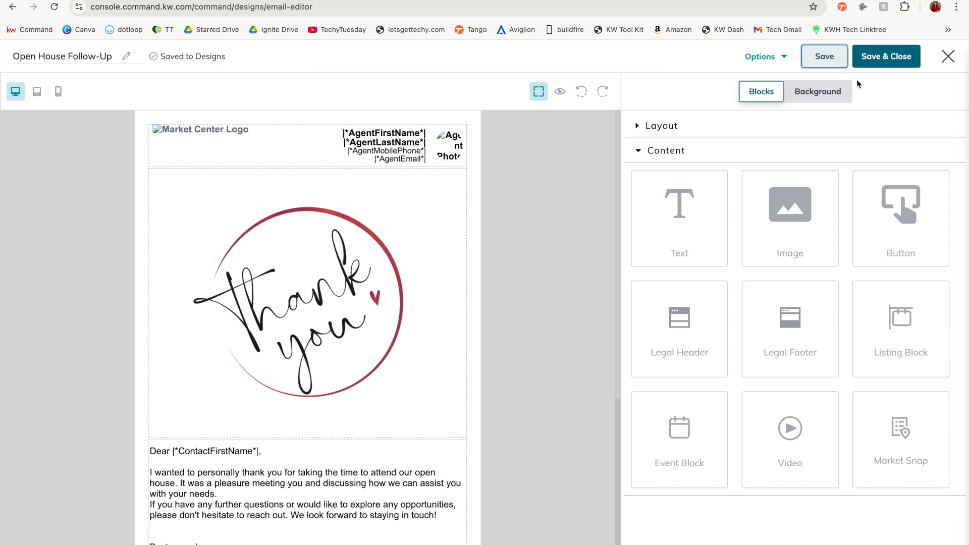
{"action": "left_click", "coordinate": [889, 58]}
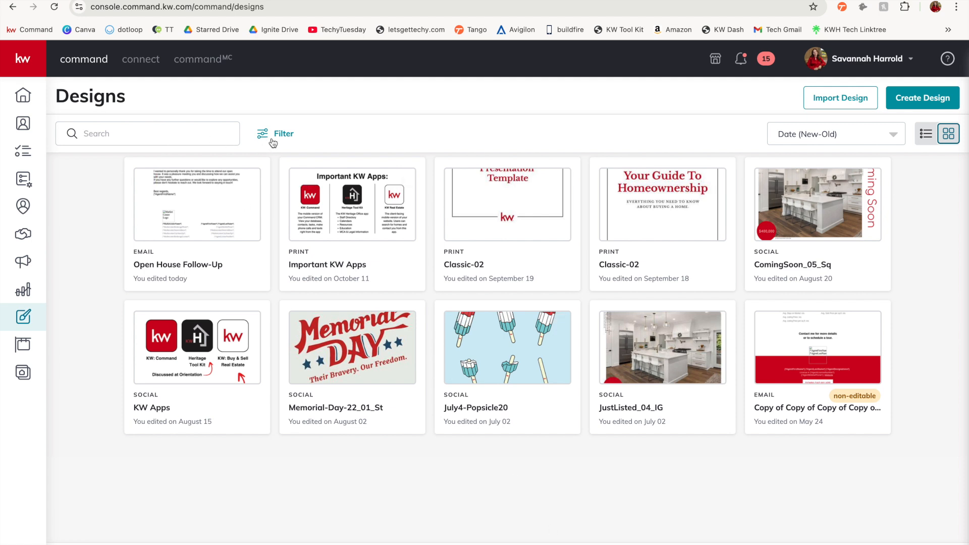
Look over the date sorting choices for the saved designs and compare the list view with the grid view.
{"action": "left_click", "coordinate": [856, 140]}
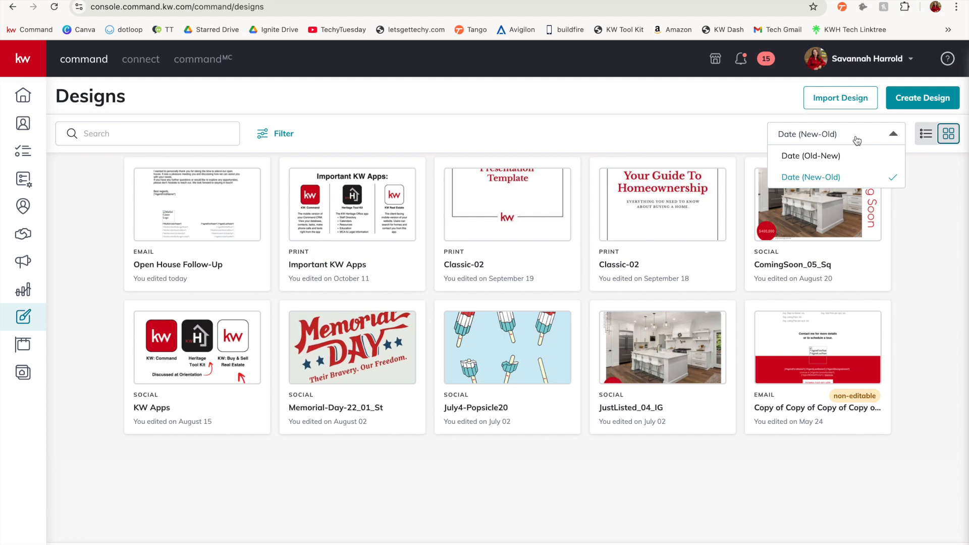
{"action": "left_click", "coordinate": [856, 141]}
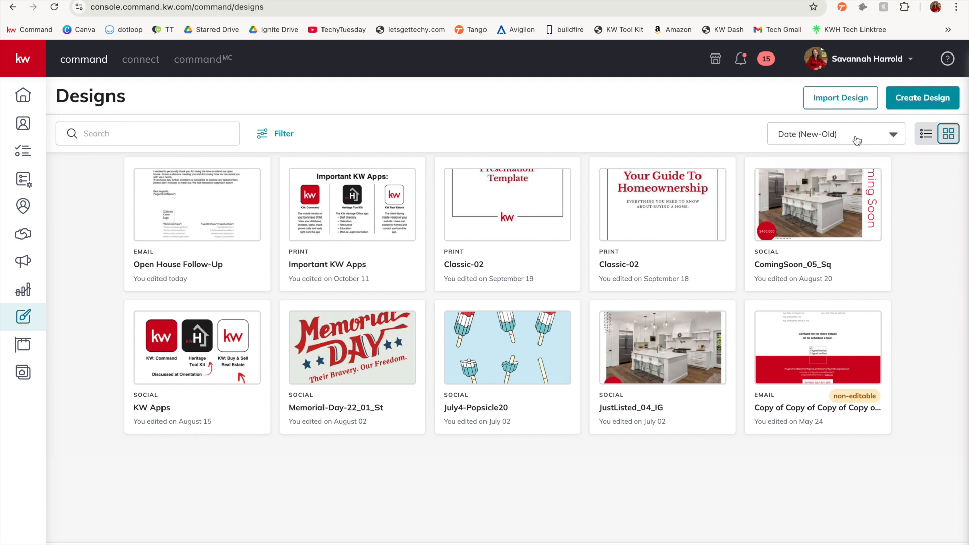
{"action": "left_click", "coordinate": [934, 137]}
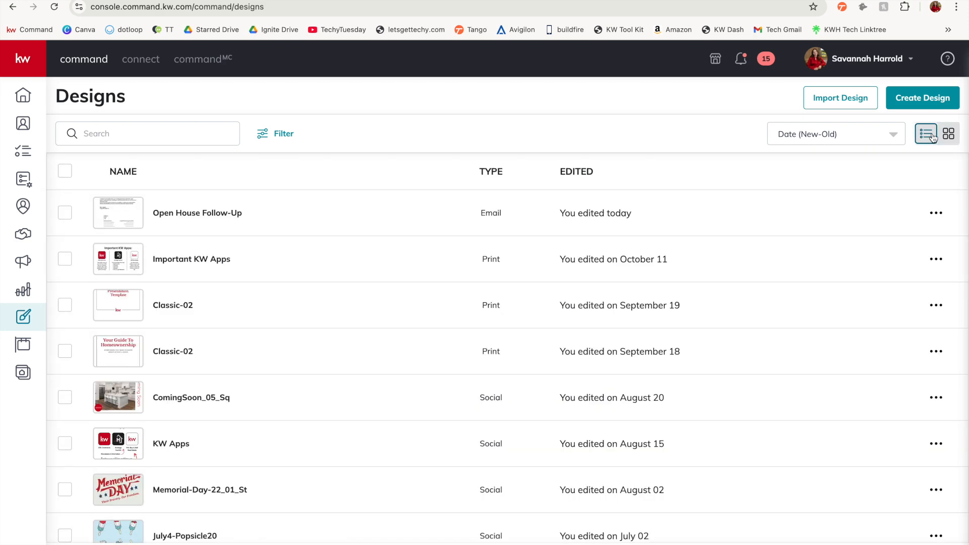
{"action": "left_click", "coordinate": [949, 135]}
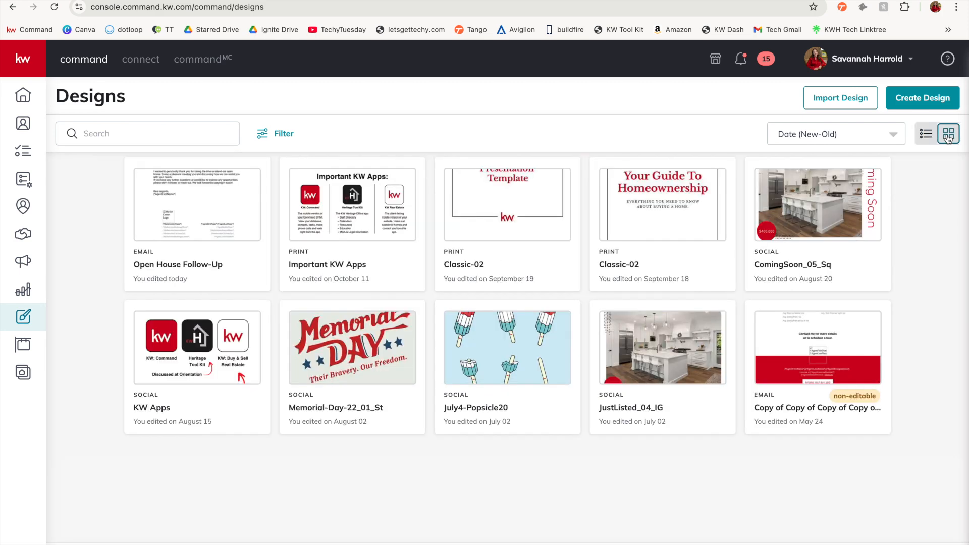